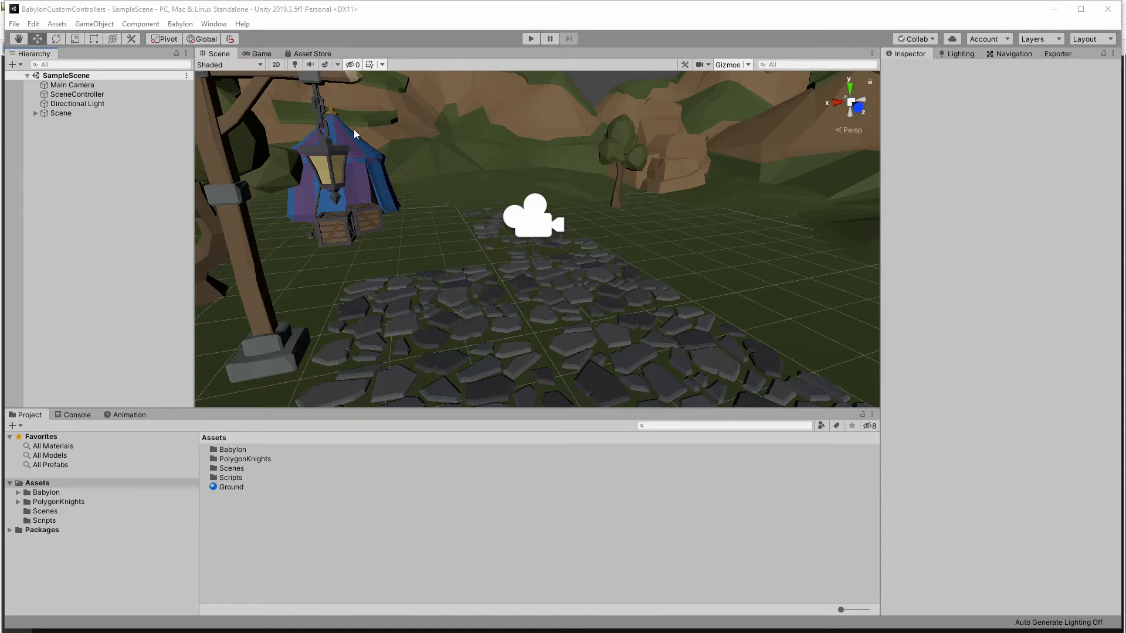
Step: Examine the Custom Controller Prefabs settings in the Camera Rig component of the Main Camera
click(72, 85)
scroll(991, 352, down, 10)
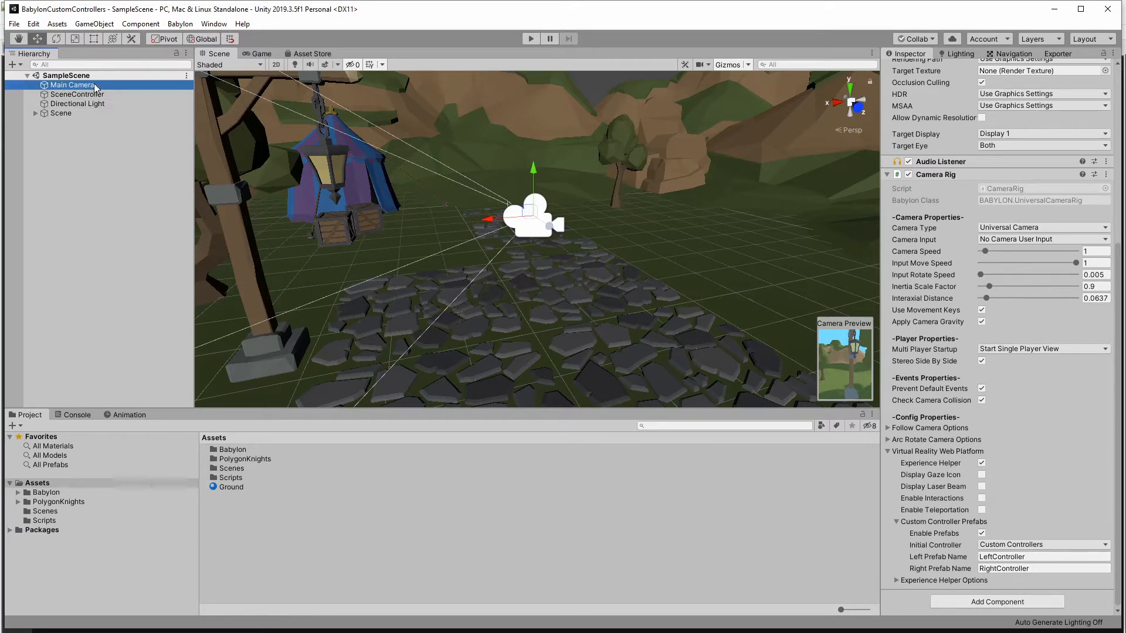
click(83, 182)
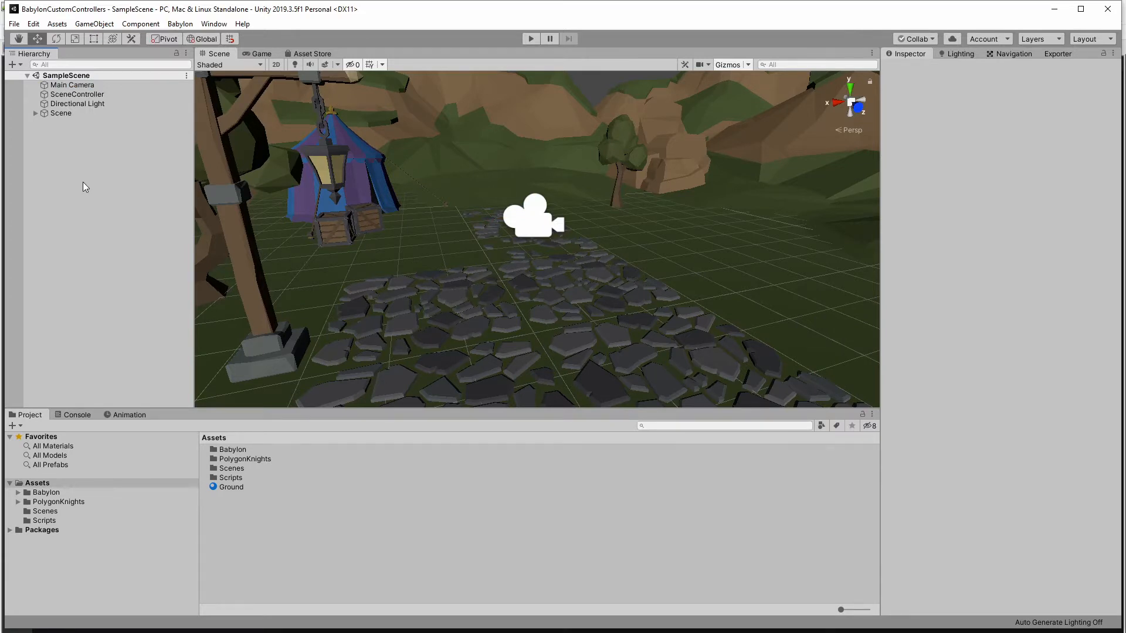
Step: Create an empty game object at the root of SampleScene and name it LeftController
right_click(71, 148)
click(109, 256)
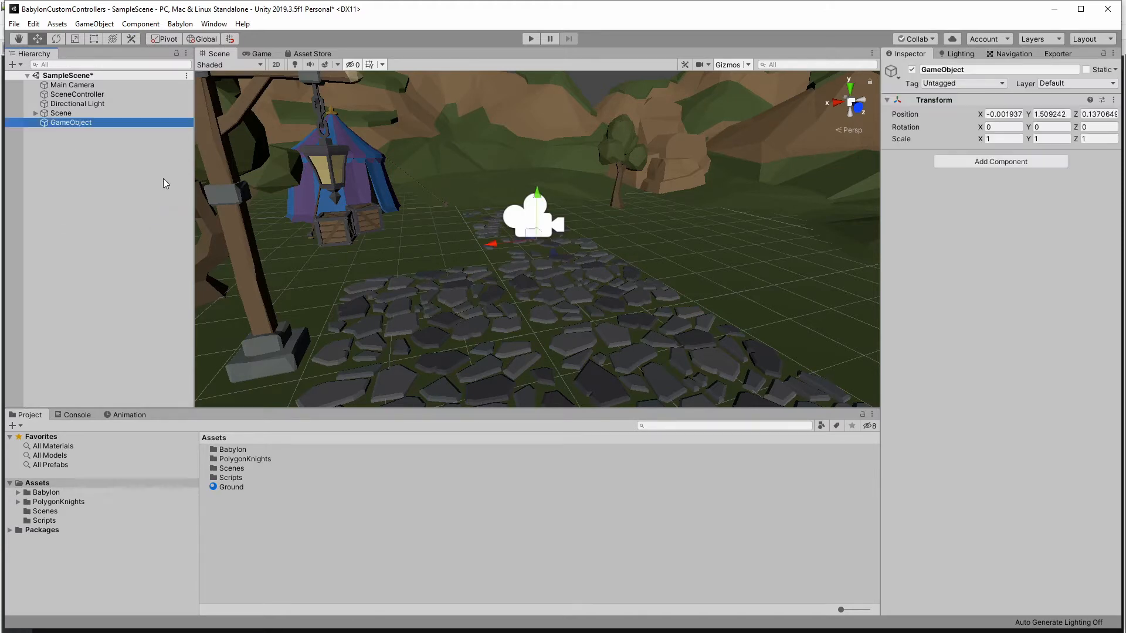
text(Lef)
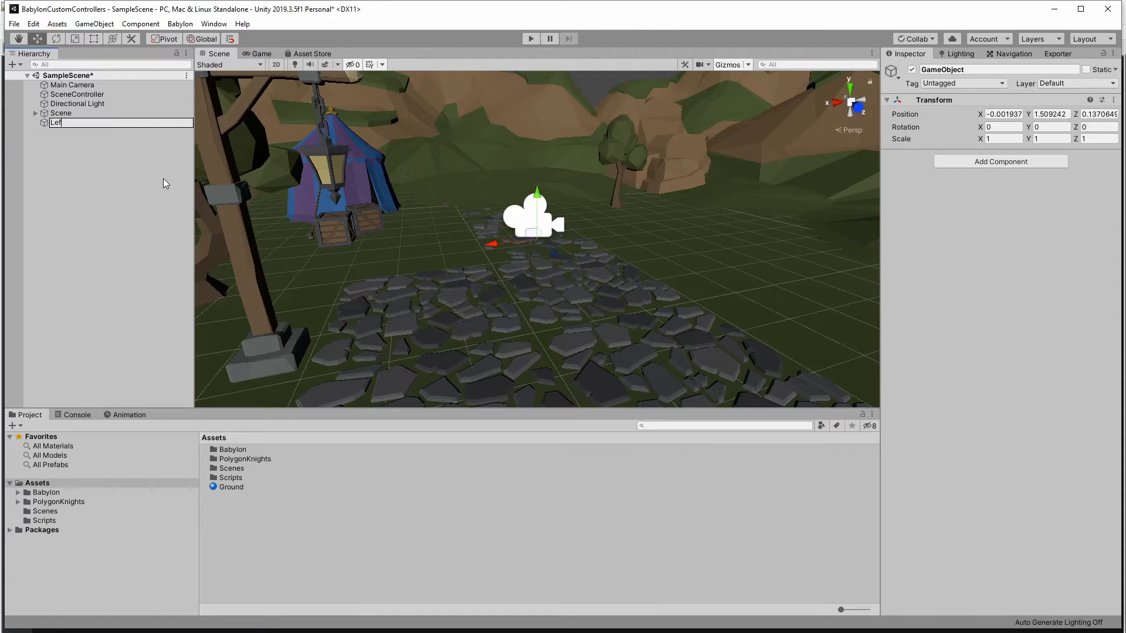
text(tController)
key(Return)
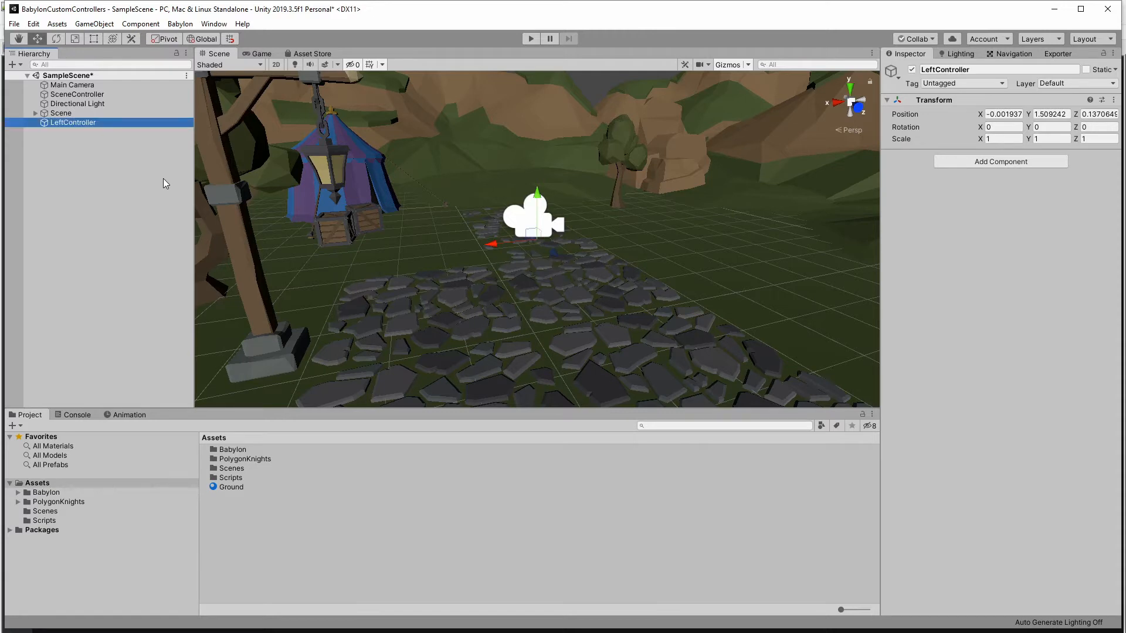
Step: Create a second empty game object at the scene root and name it RightController
right_click(51, 155)
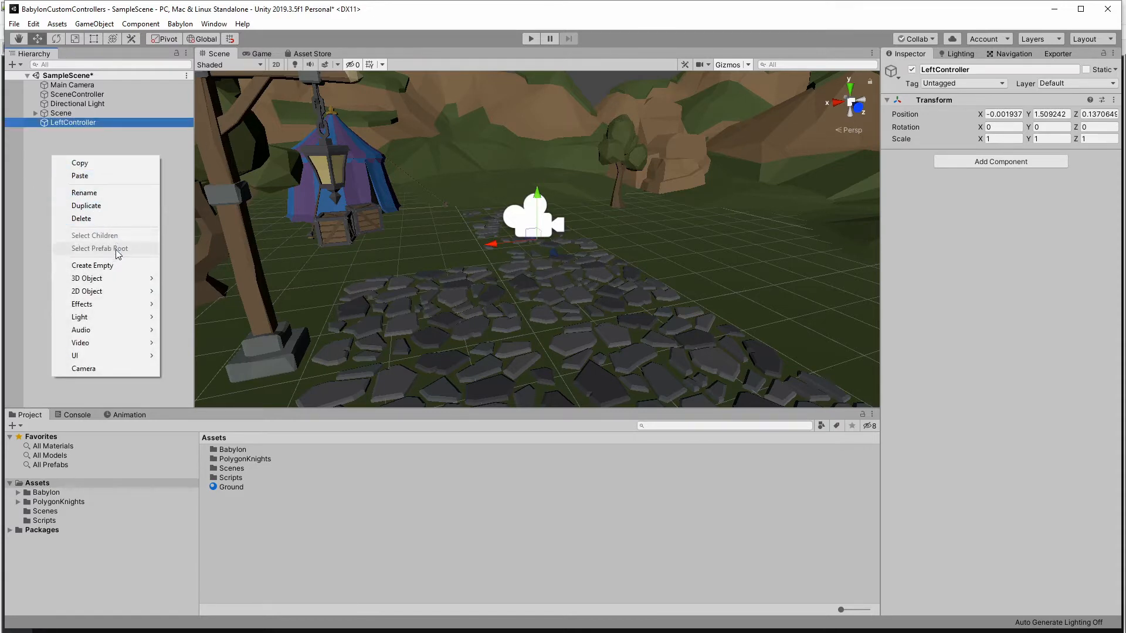
click(119, 266)
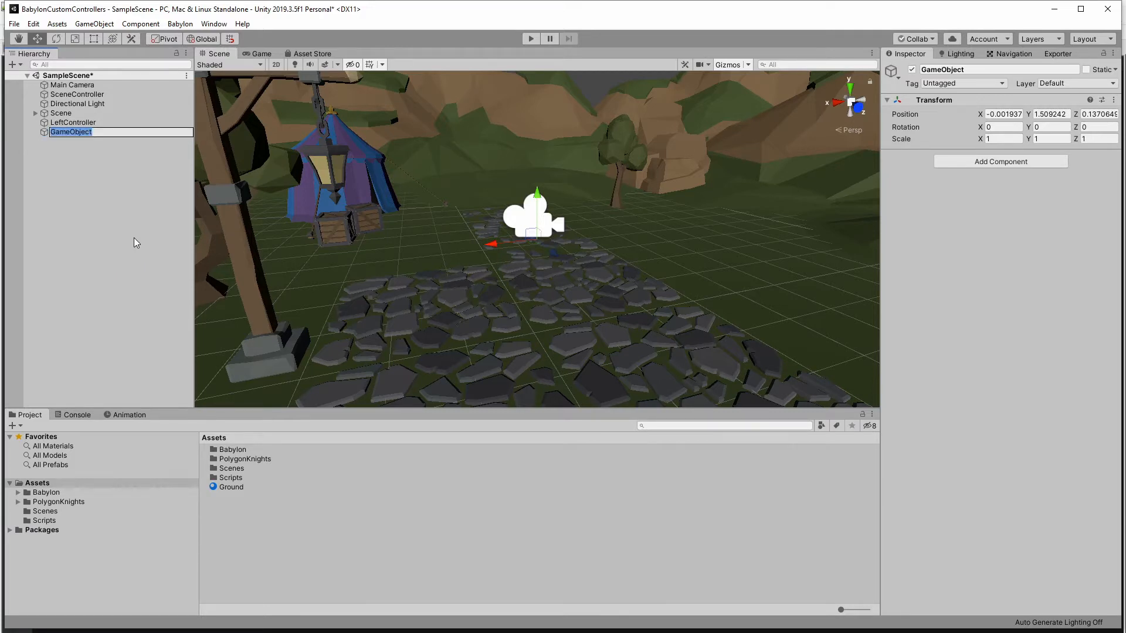
text(RightController)
key(Return)
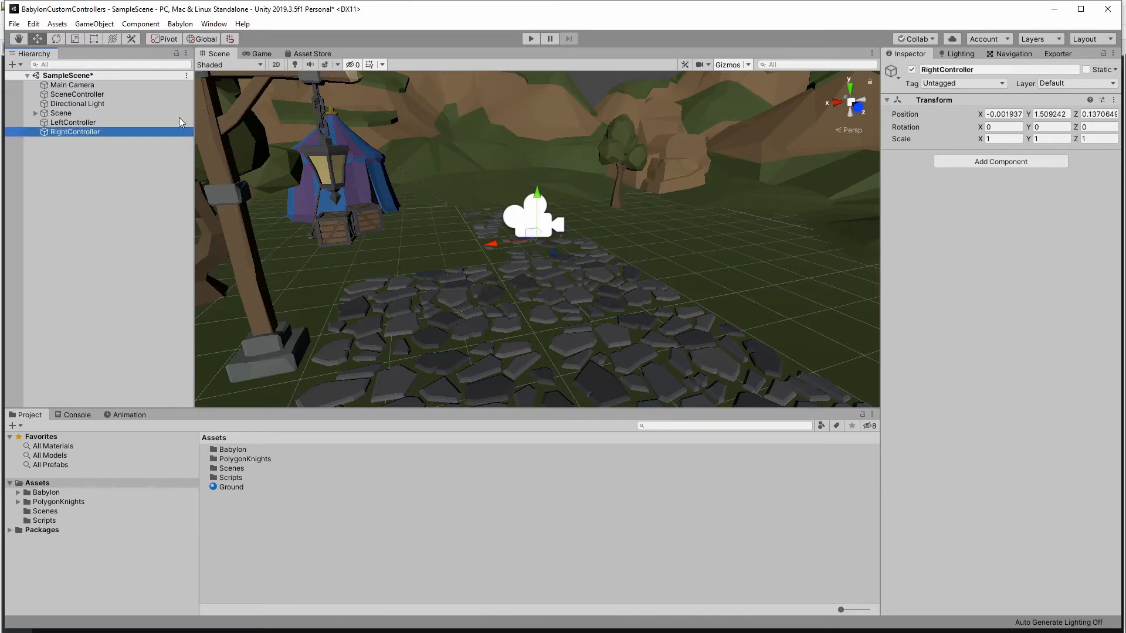
ctrl+click(106, 124)
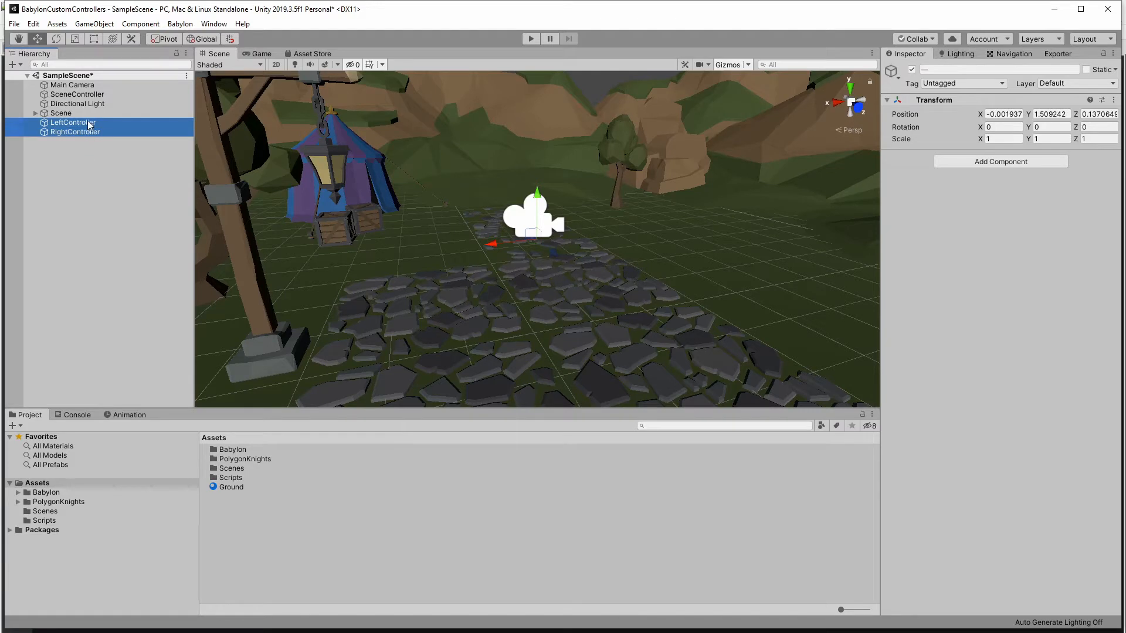
click(97, 144)
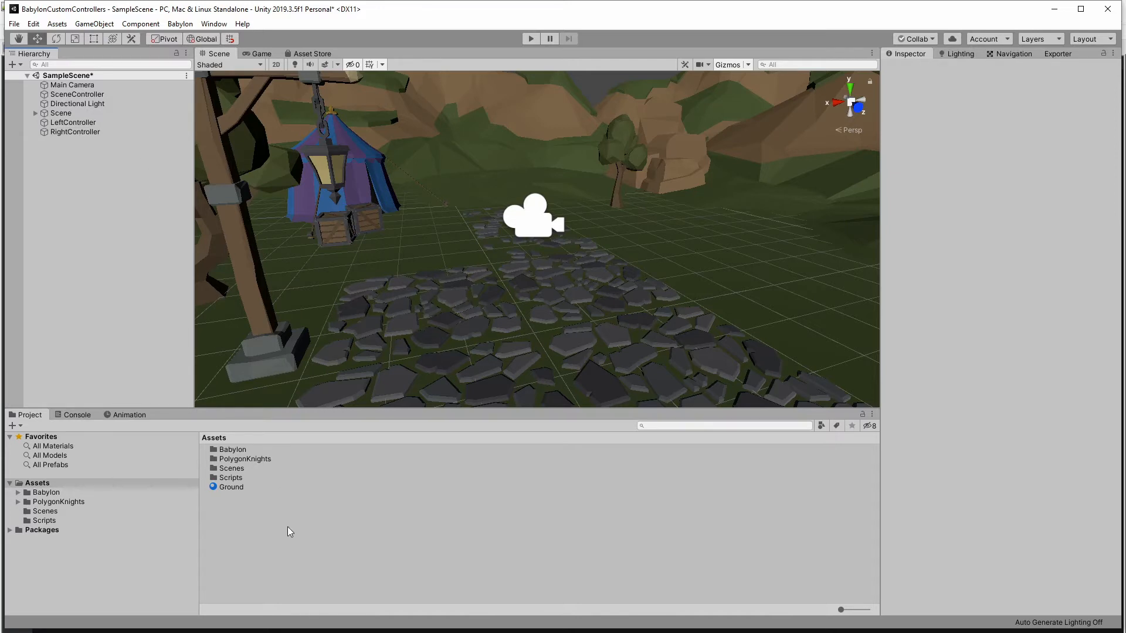
Step: Add the SM_Wep_Broadsword_01 prefab from PolygonKnights/Prefabs/Weapons as a child of RightController
click(89, 503)
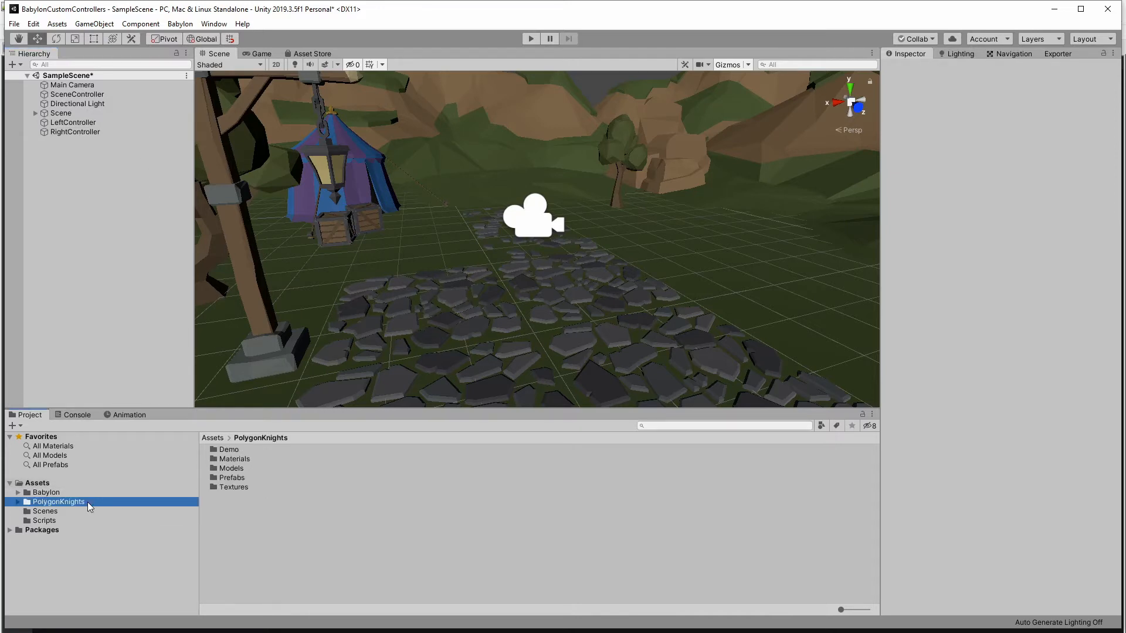
double_click(244, 476)
double_click(252, 488)
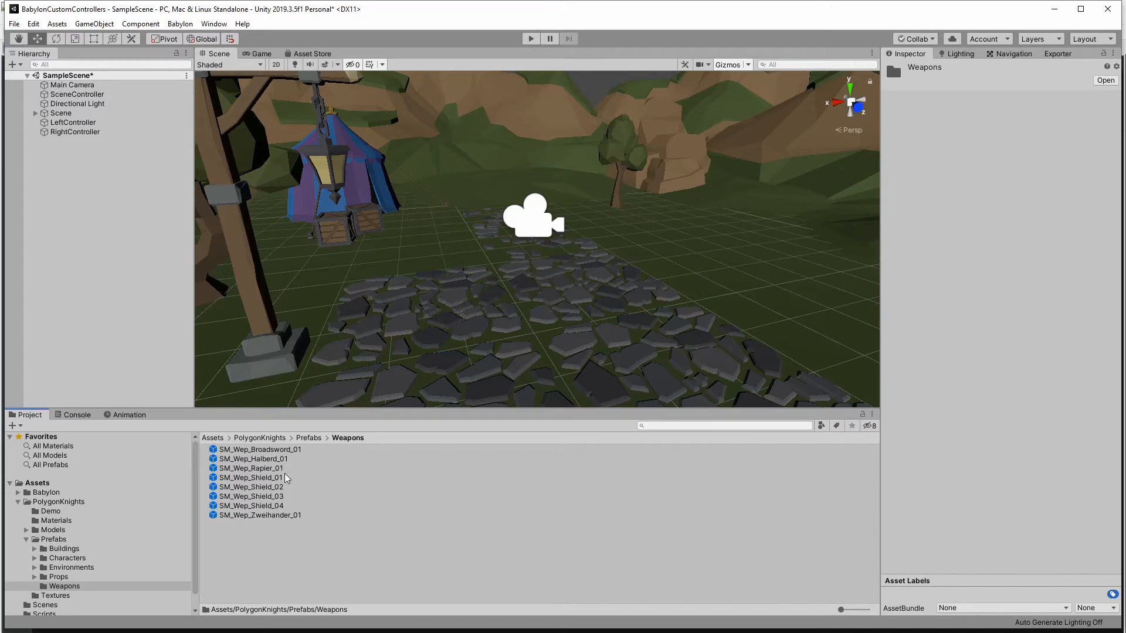
click(279, 459)
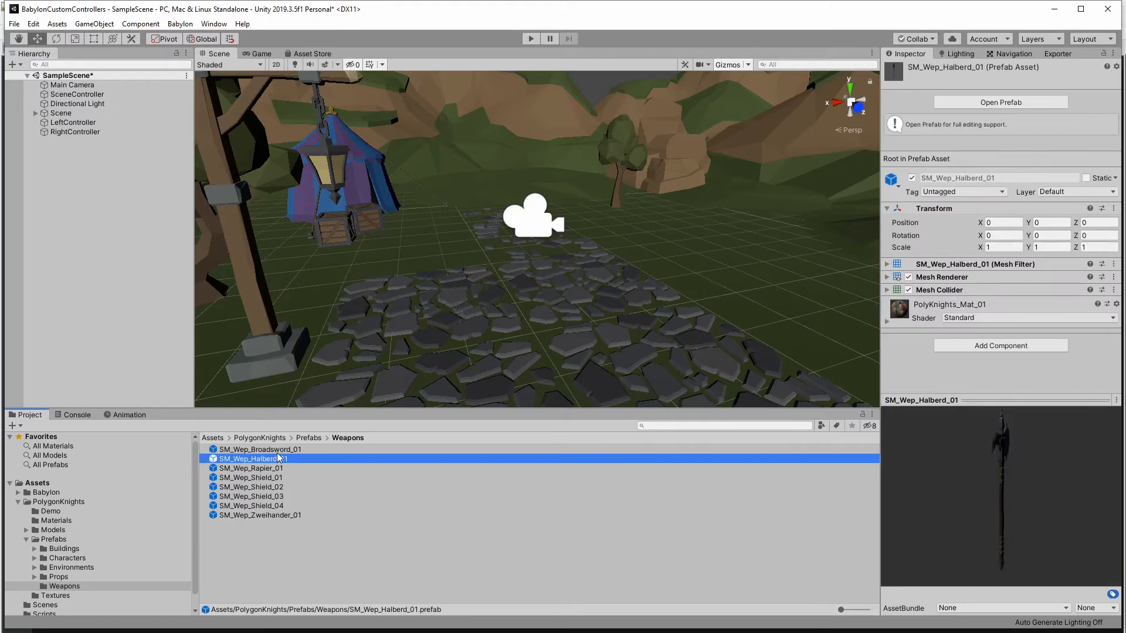
click(280, 451)
drag(280, 453, 73, 135)
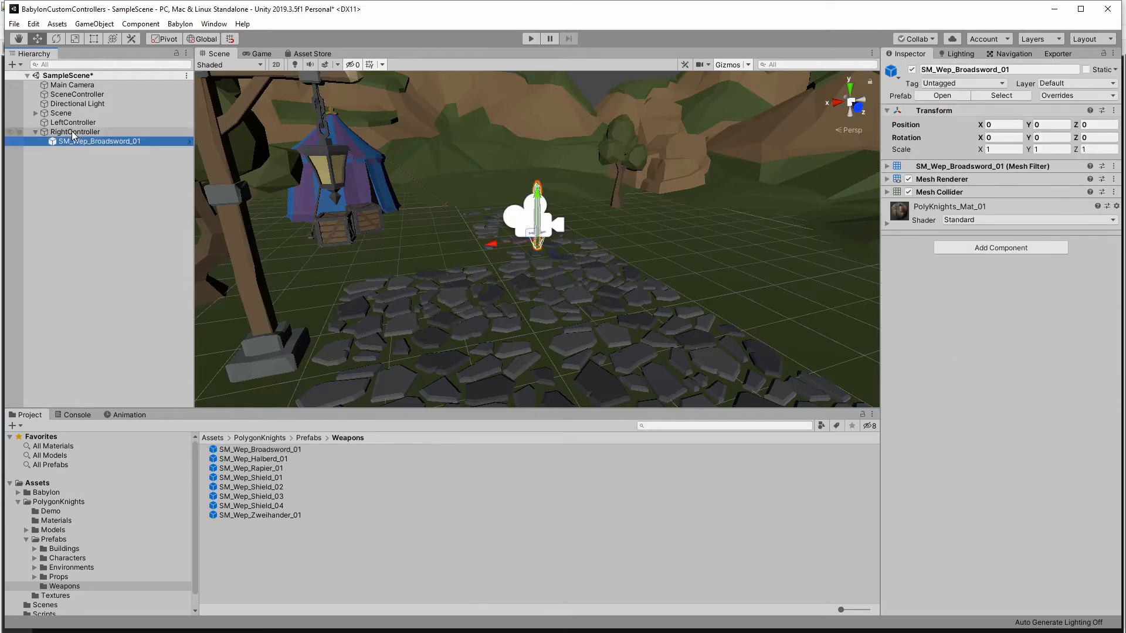
Step: Preview the shield prefabs and add SM_Wep_Shield_03 as a child of LeftController
click(273, 478)
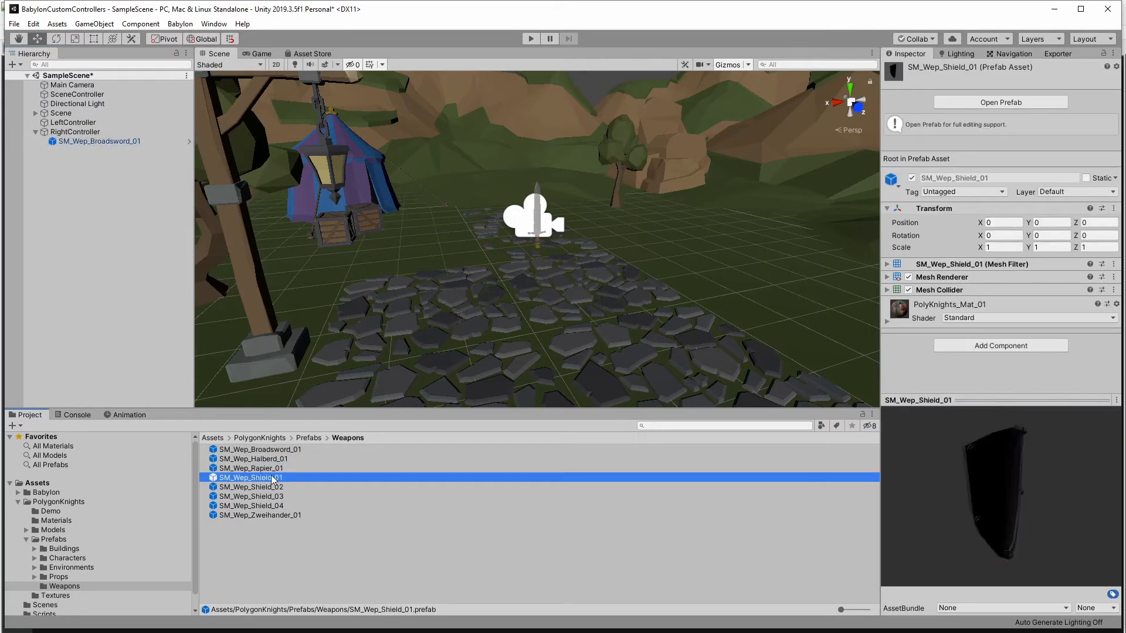
click(273, 487)
click(271, 497)
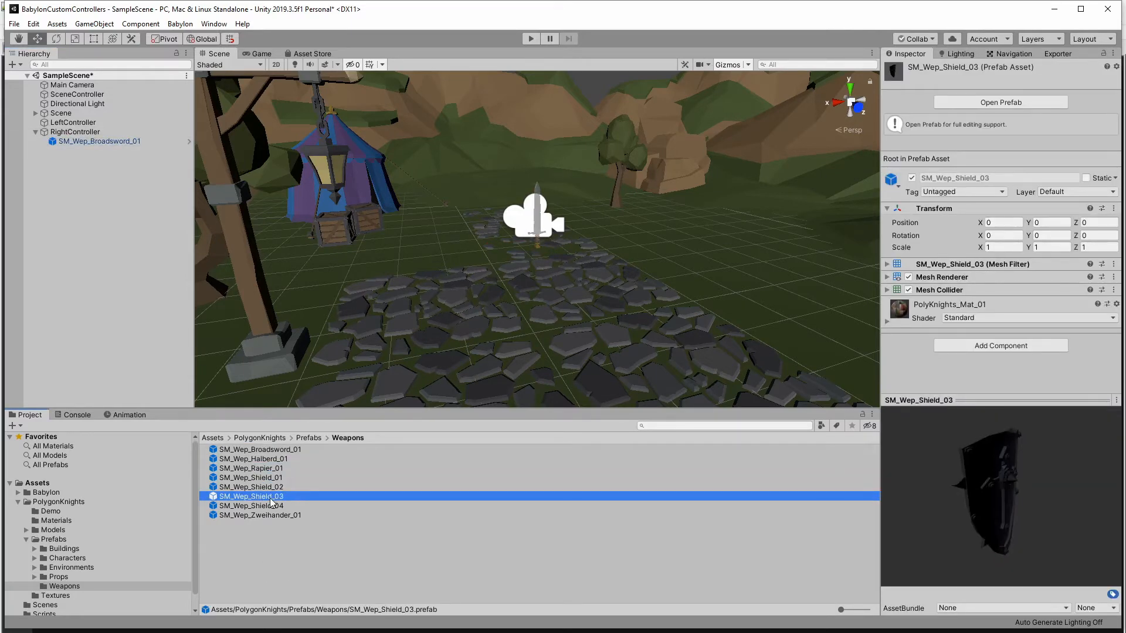
drag(271, 499, 80, 125)
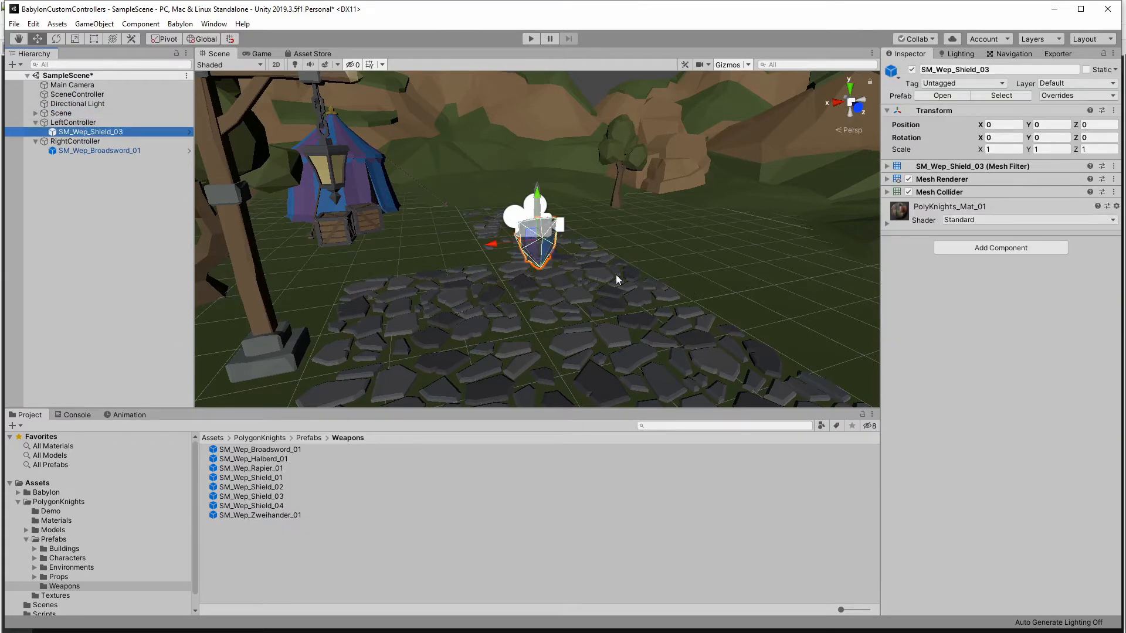
Step: Reset the LeftController's transform so its position is 0, 0, 0
alt+drag(519, 281, 392, 280)
click(727, 65)
scroll(590, 234, up, 10)
alt+drag(631, 293, 369, 298)
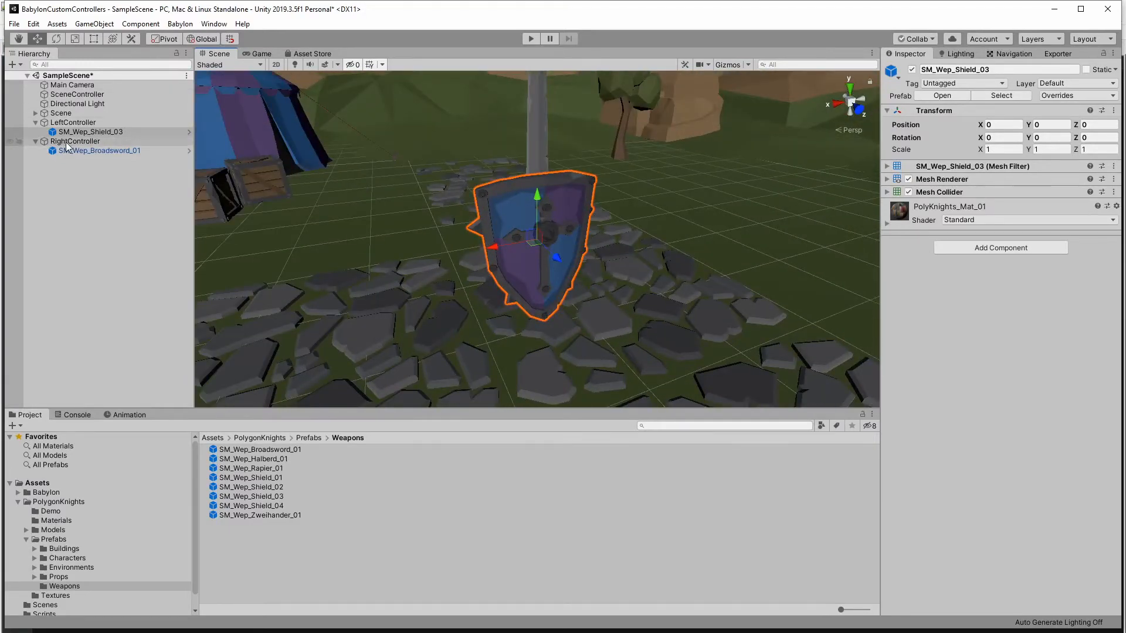
click(78, 123)
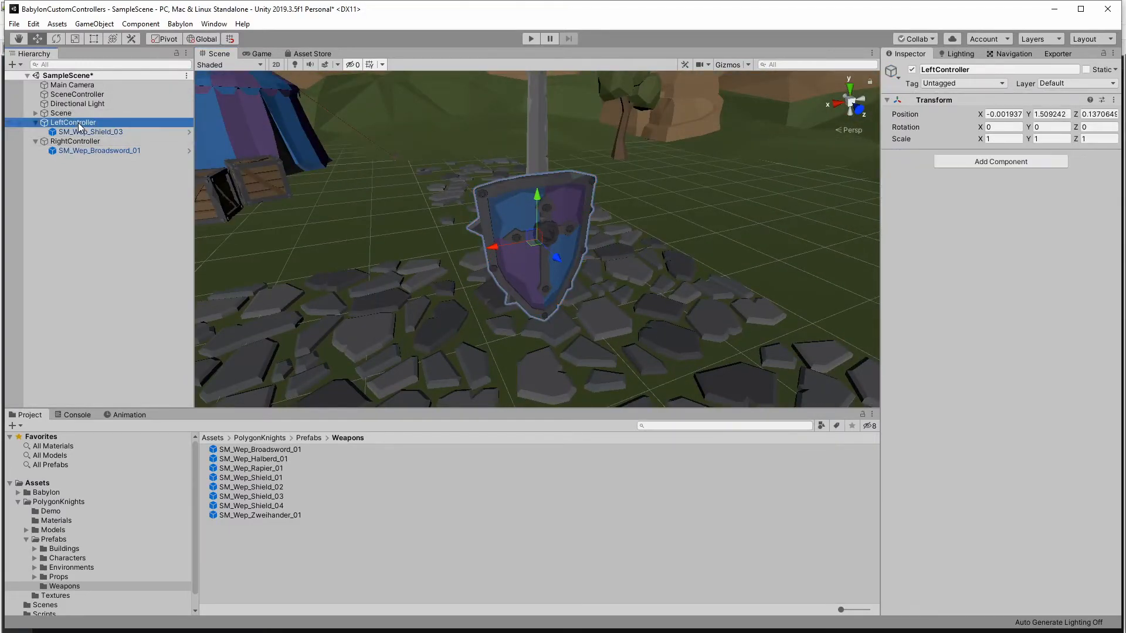
click(1113, 100)
click(1032, 111)
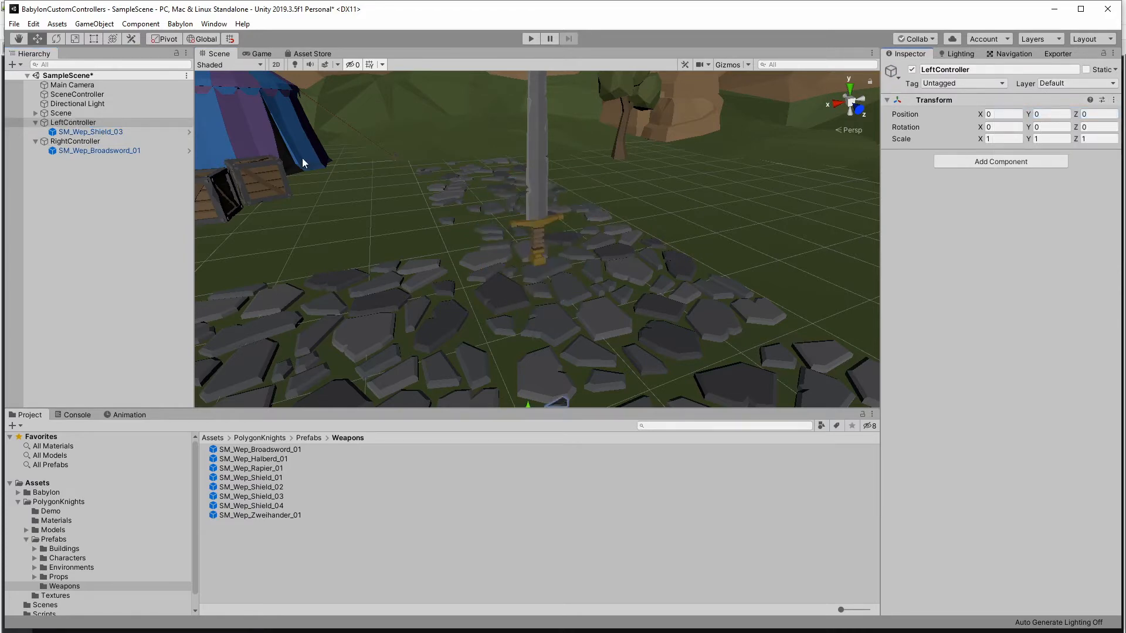
Step: Reset the RightController's transform so its position is 0, 0, 0
click(135, 142)
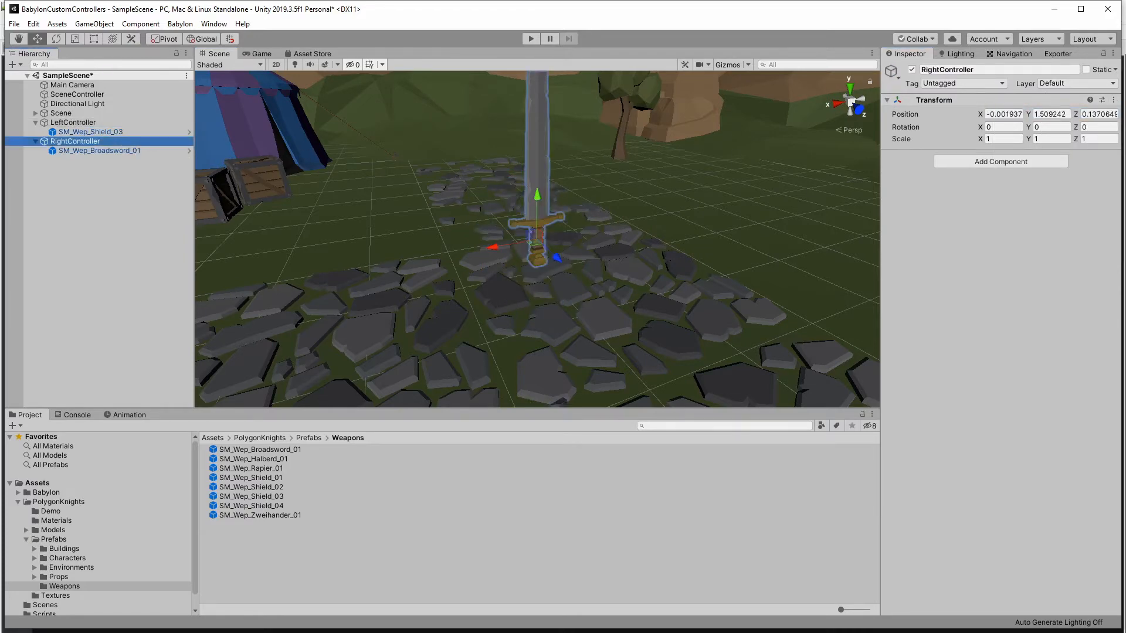
click(1113, 100)
click(1020, 112)
scroll(506, 257, down, 3)
alt+drag(506, 254, 582, 381)
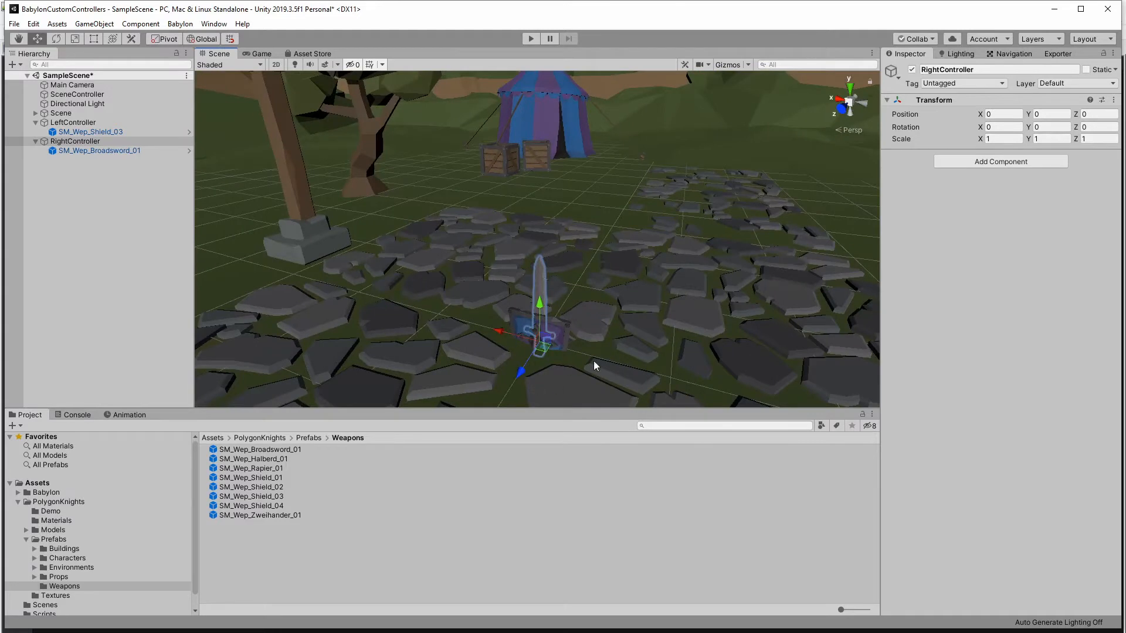
click(93, 159)
Step: Assign LeftController and its child objects to the Babylon Prefab layer
click(85, 125)
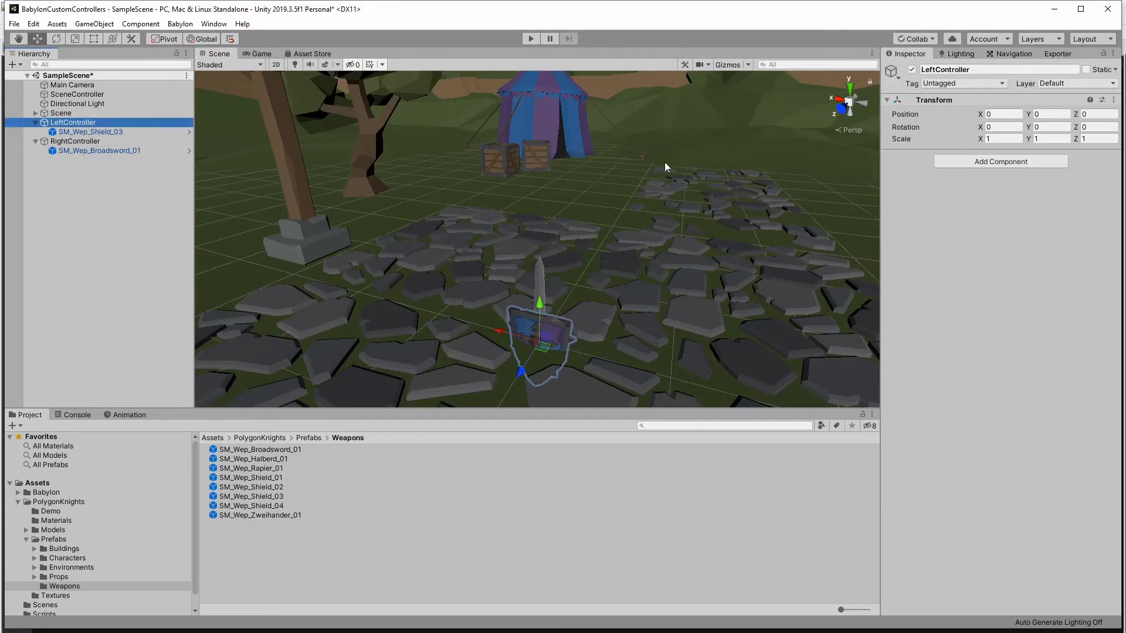
click(1076, 85)
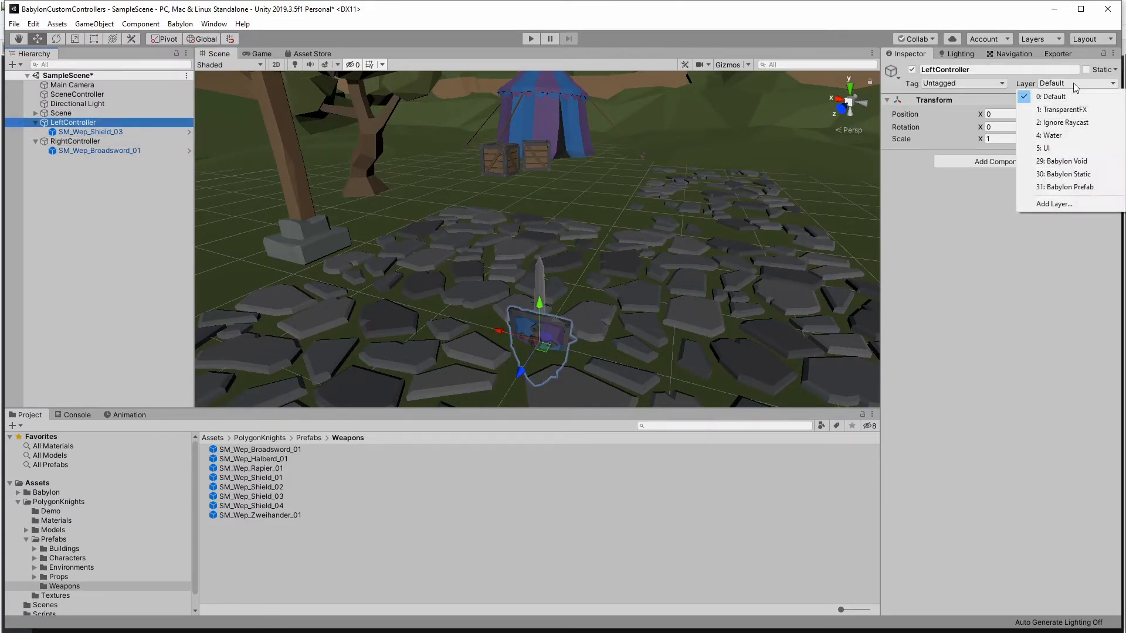
click(1083, 189)
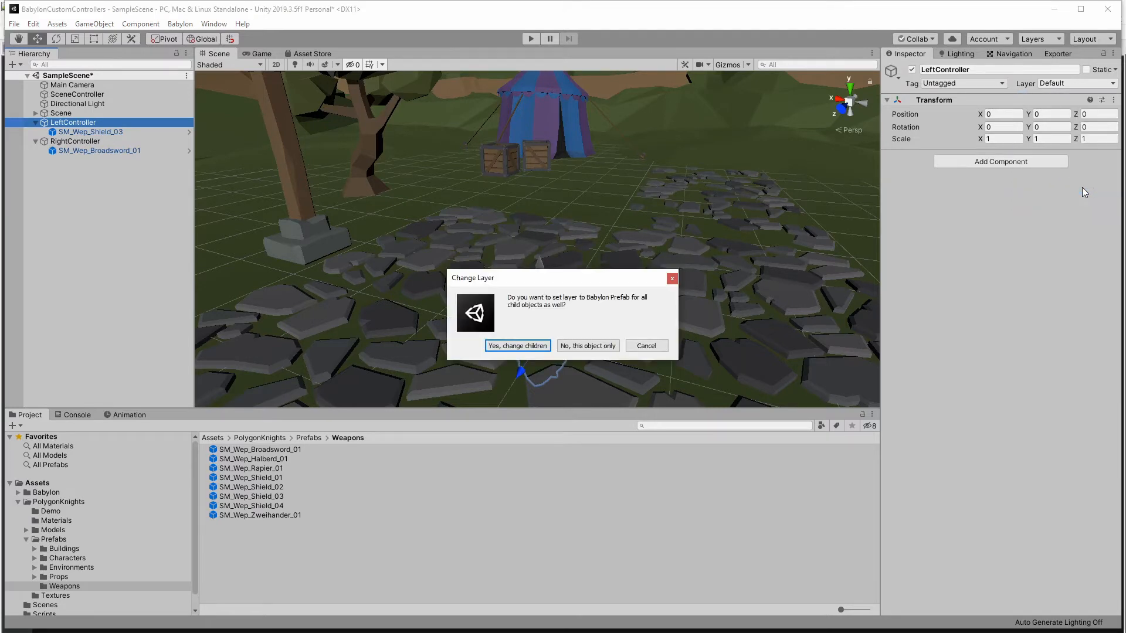
click(539, 346)
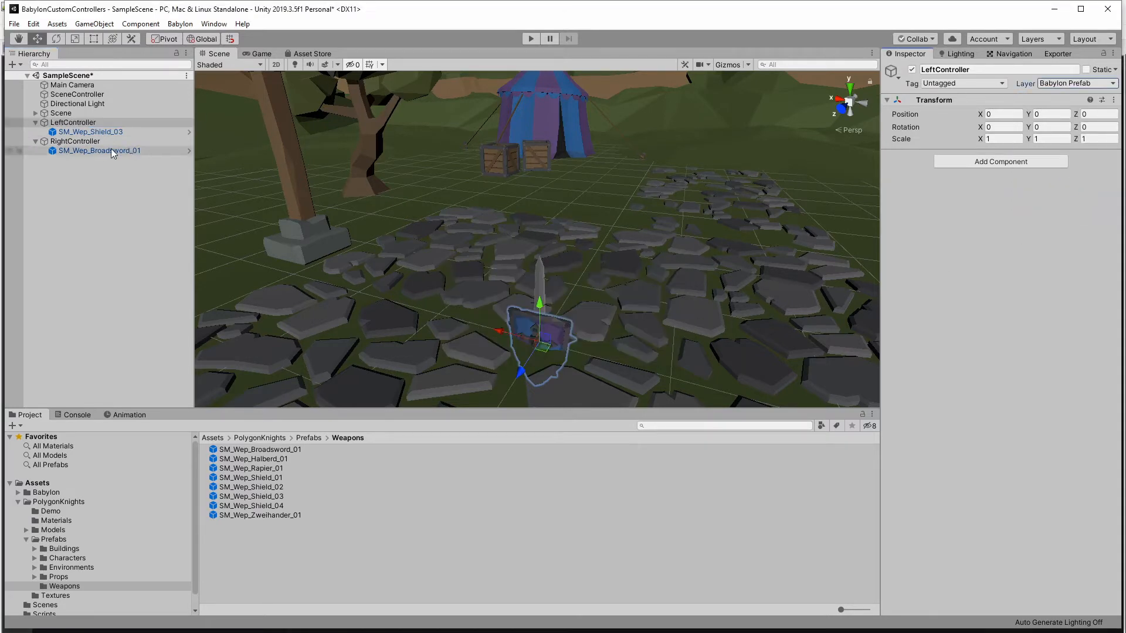
Step: Assign RightController and its child objects to the Babylon Prefab layer
click(76, 141)
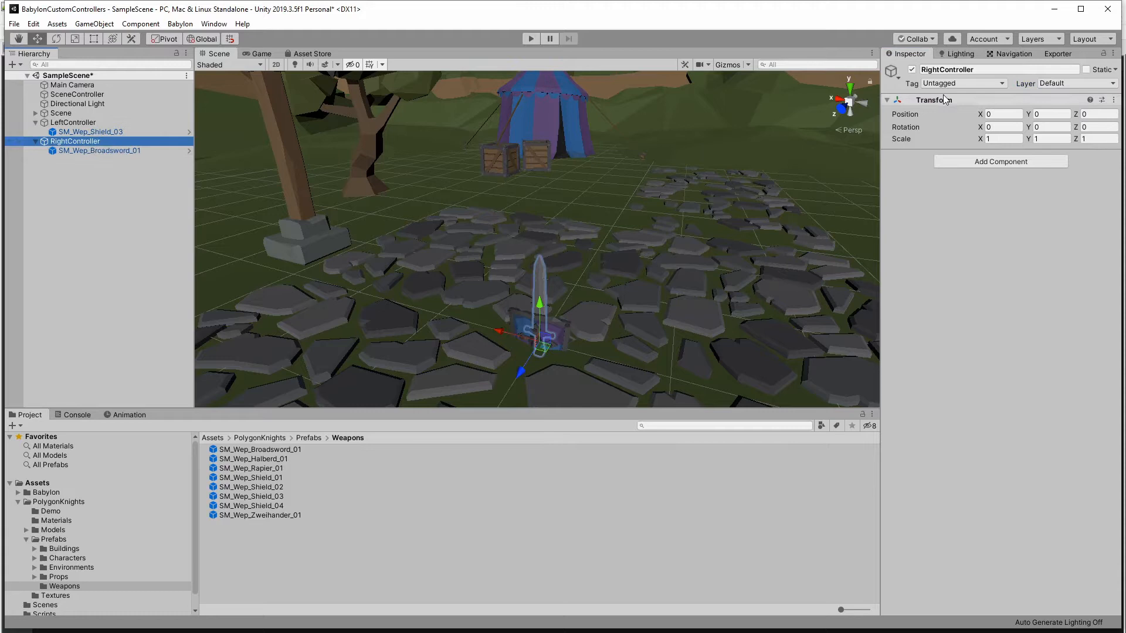
click(1076, 84)
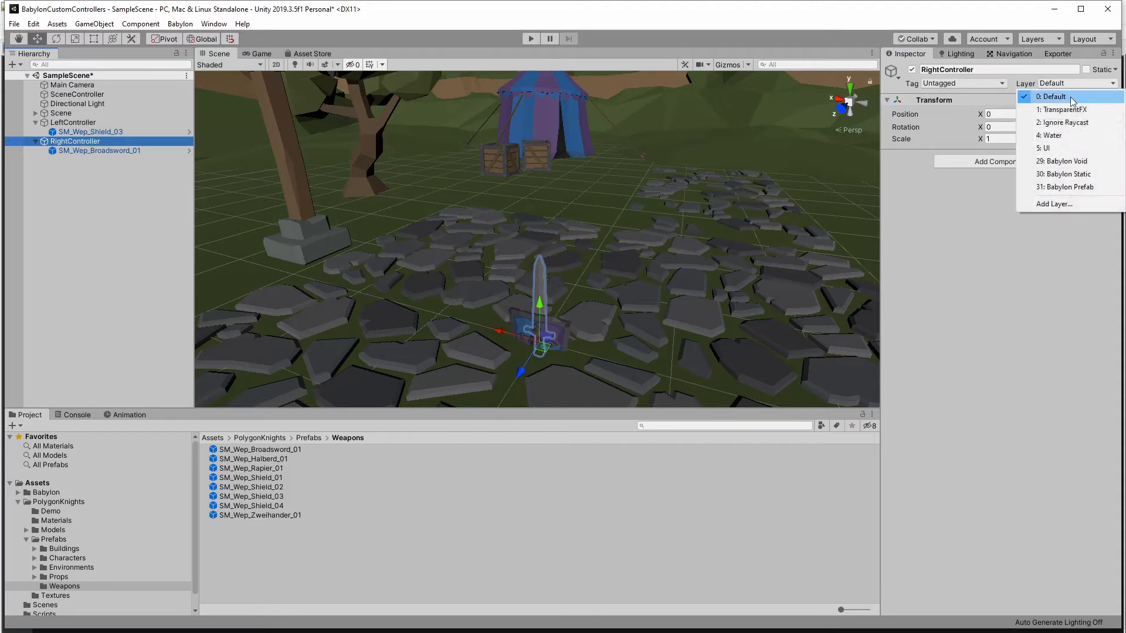
click(1064, 187)
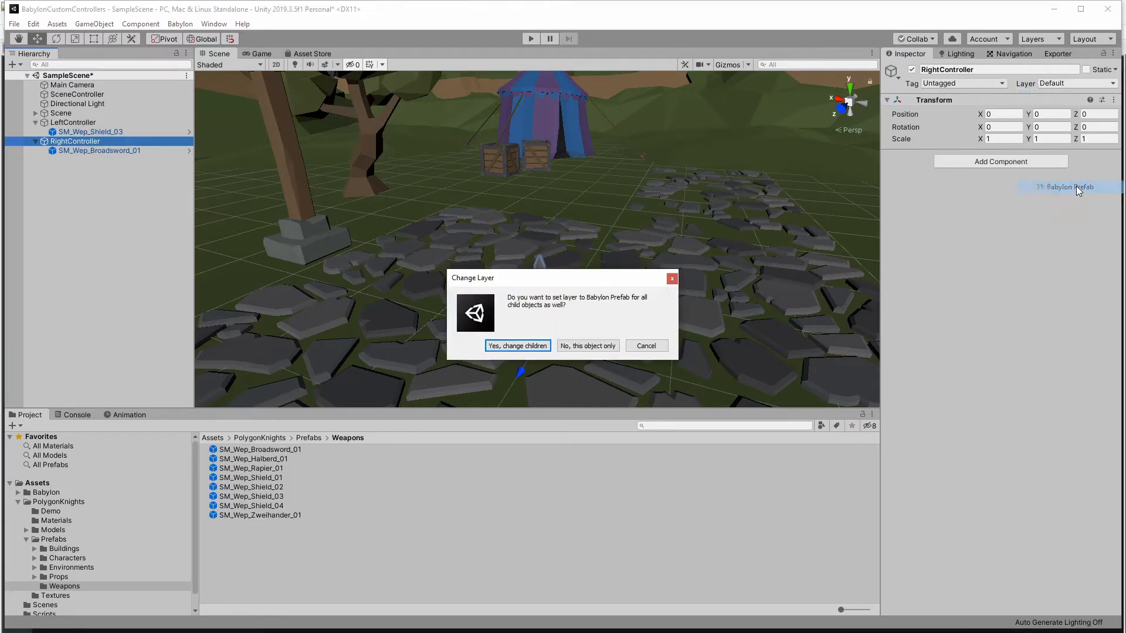
click(516, 346)
click(76, 213)
Step: Check the layers of both controllers and compare their names with the Left and Right Prefab Name settings in the Main Camera's Camera Rig
click(92, 125)
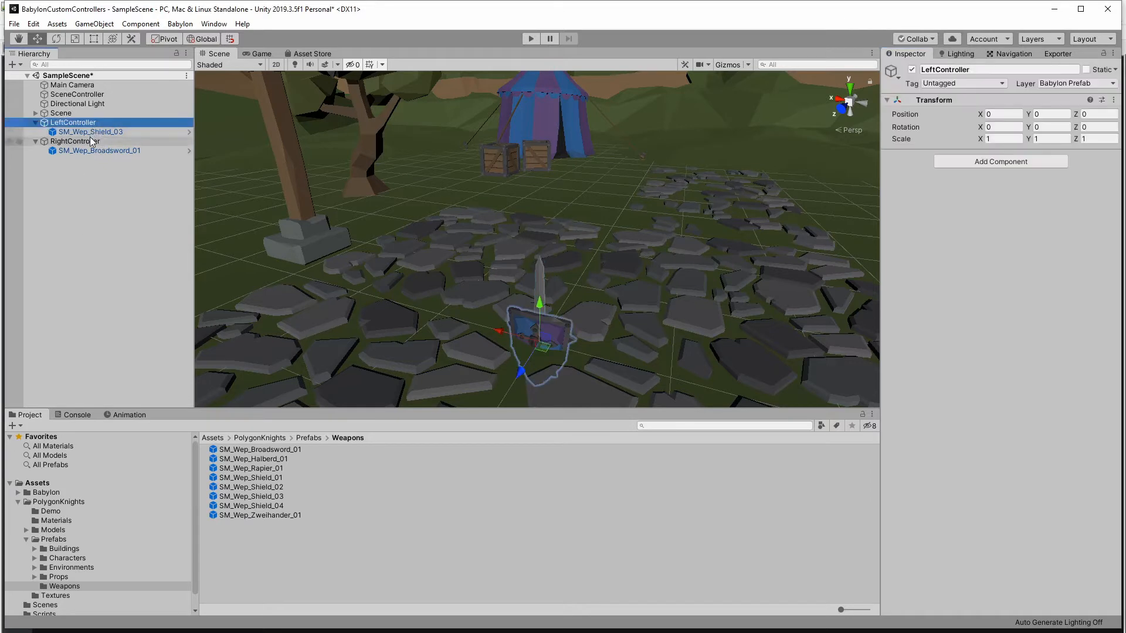
click(90, 140)
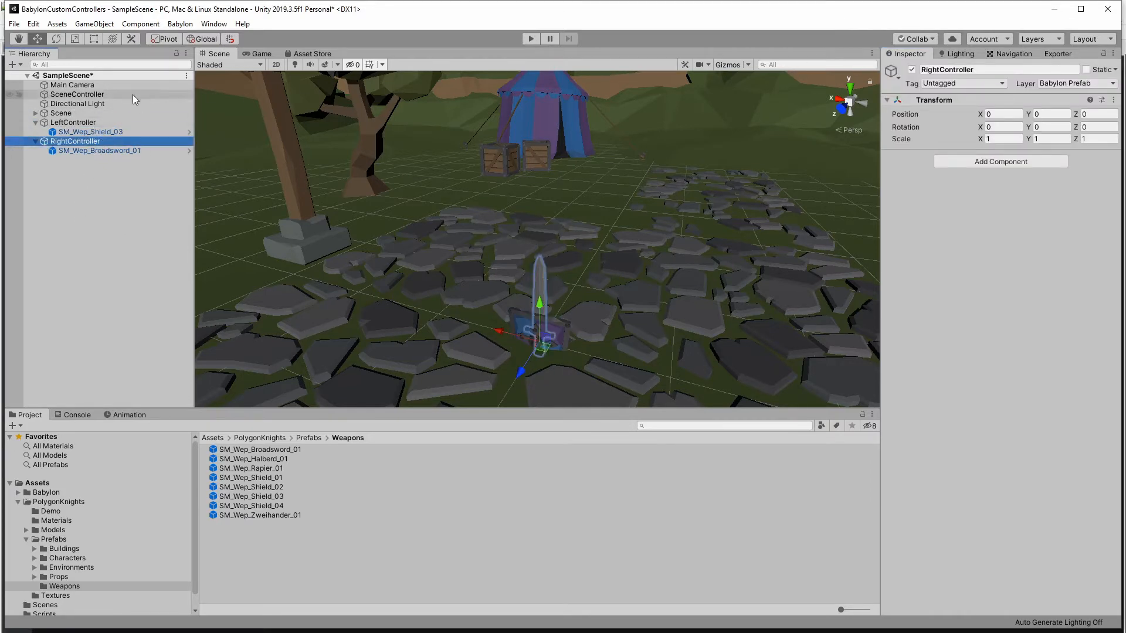
click(116, 85)
scroll(934, 261, down, 5)
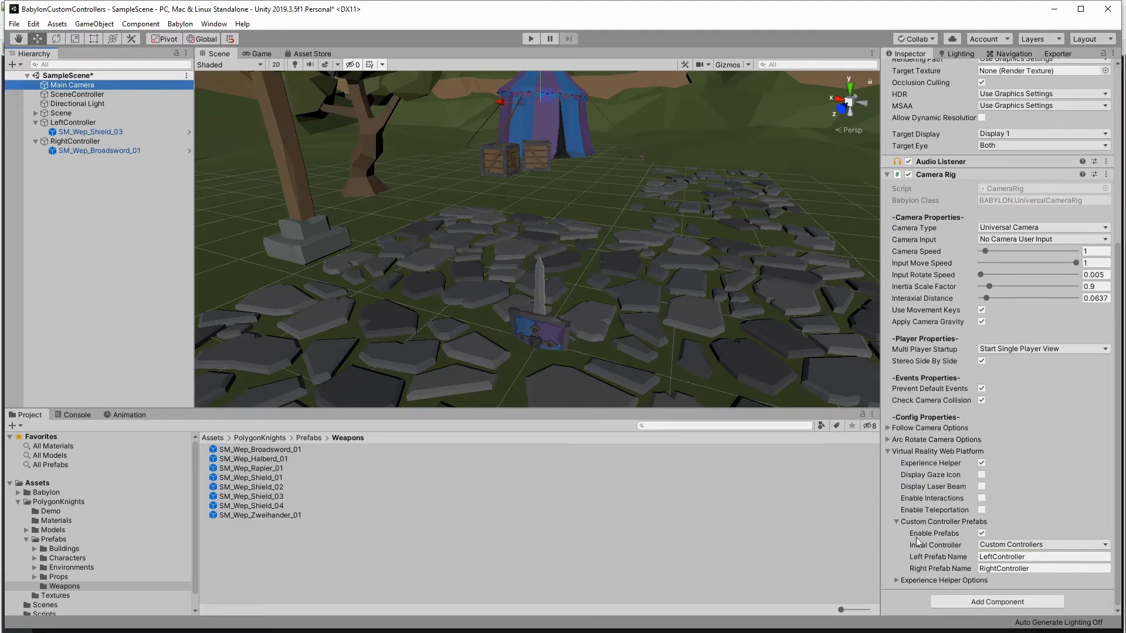
click(981, 533)
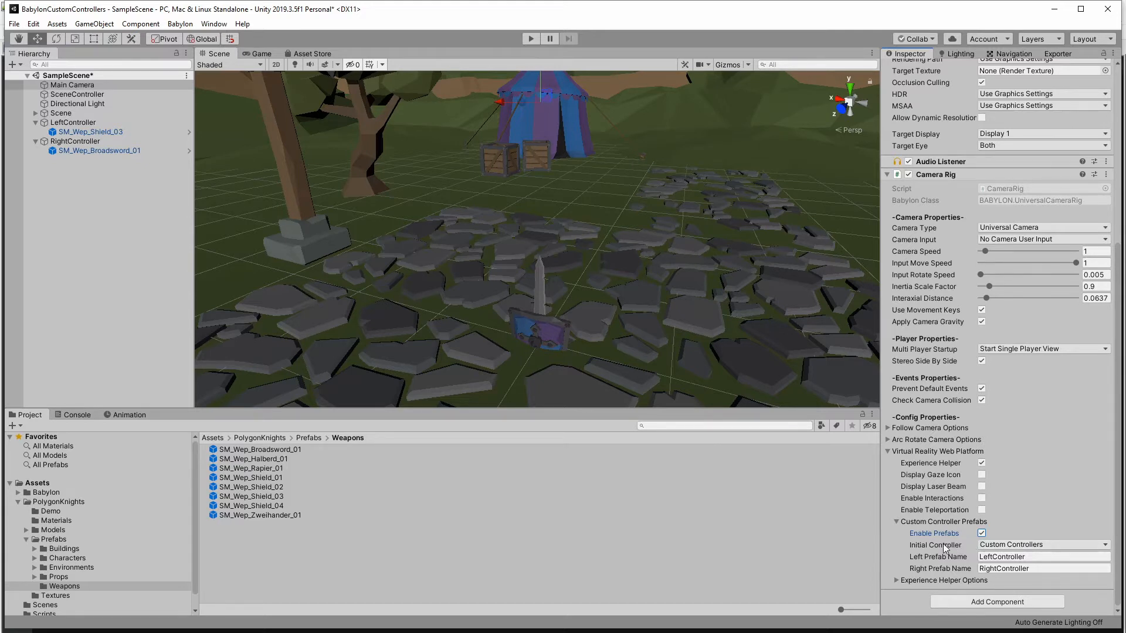
click(1020, 557)
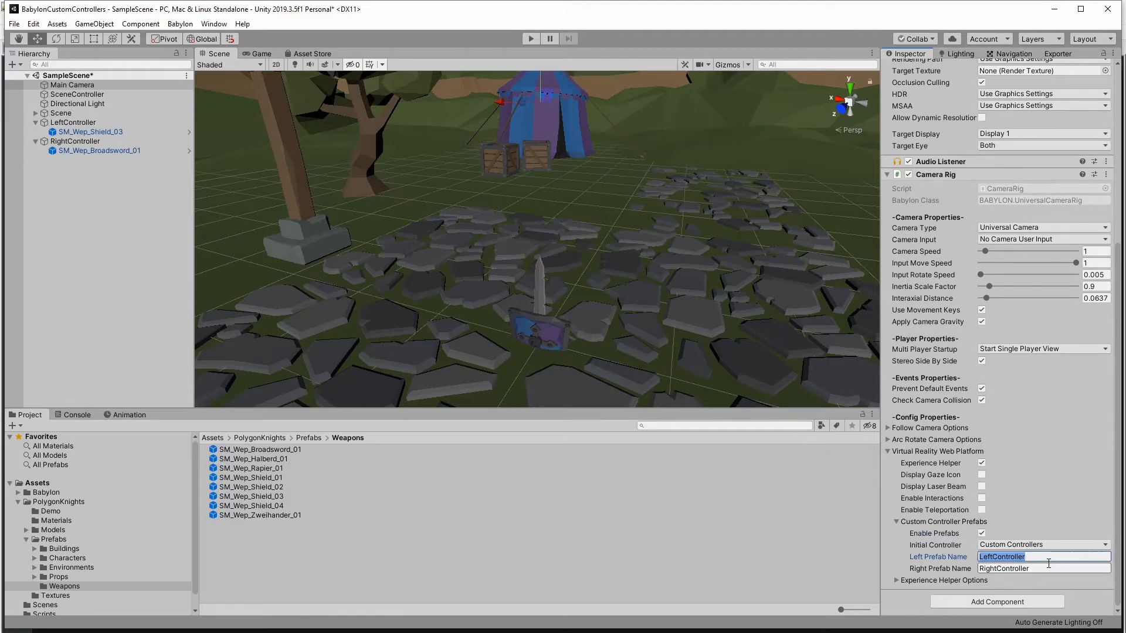
click(1049, 569)
click(1049, 559)
click(1050, 569)
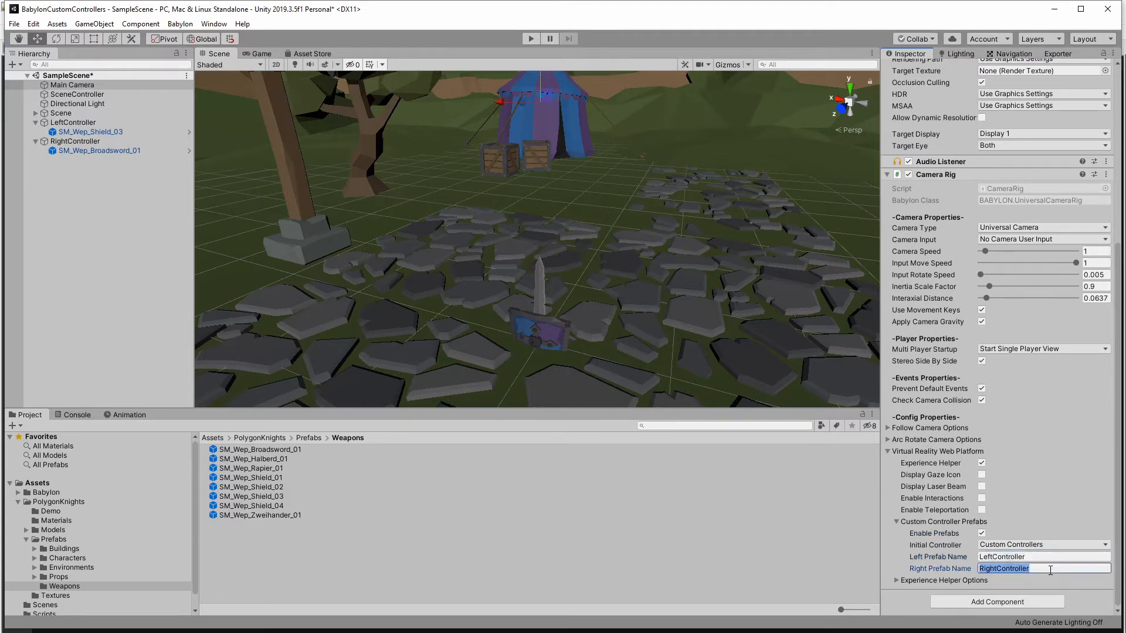
Step: Build the current SampleScene with the Babylon exporter, skip the preview, and enter VR mode on the scene's page in the headset browser
click(1047, 557)
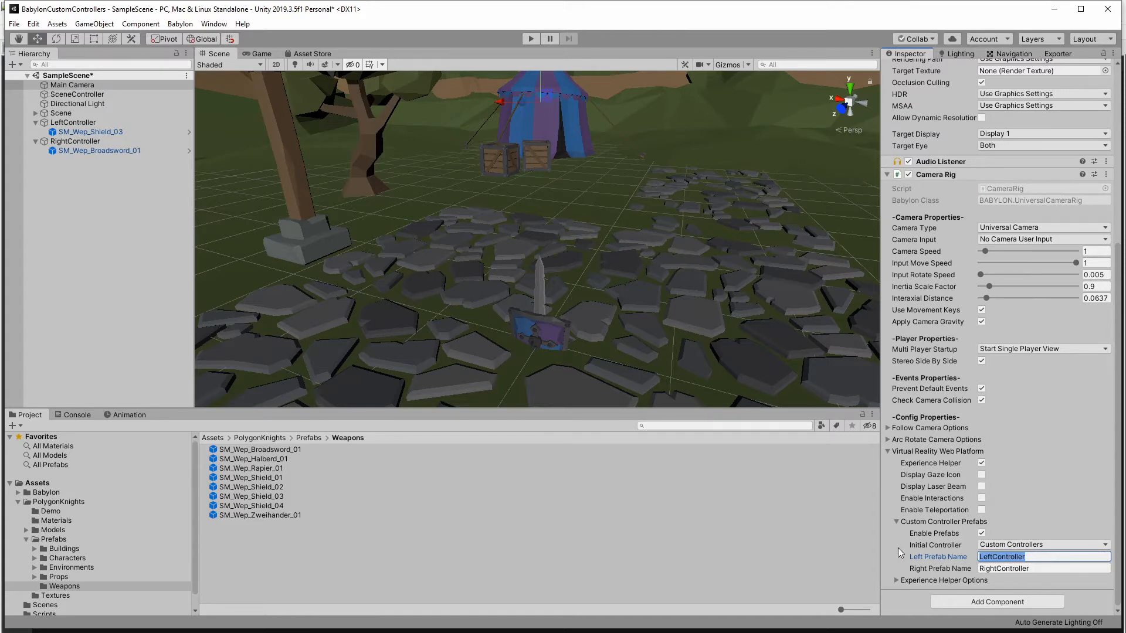
click(1058, 53)
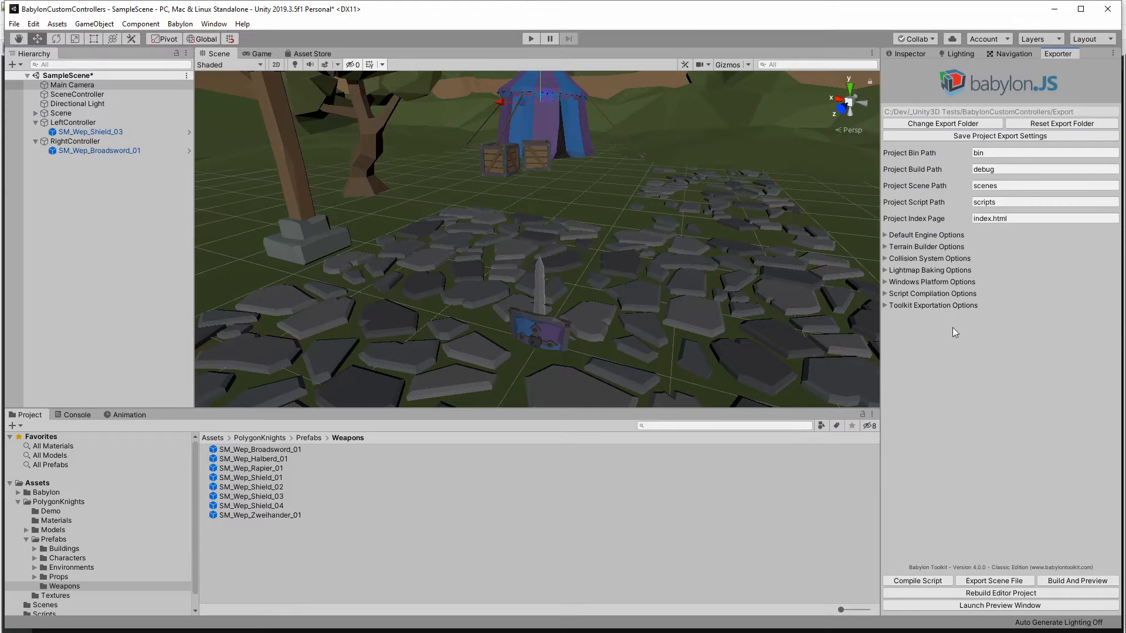
click(1079, 581)
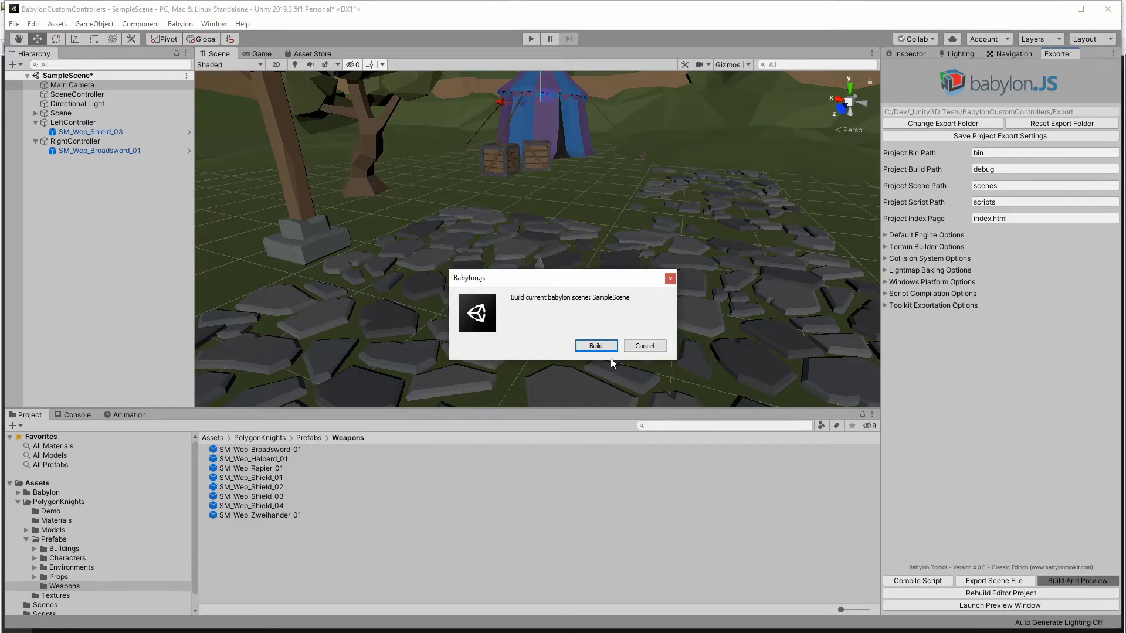
click(595, 346)
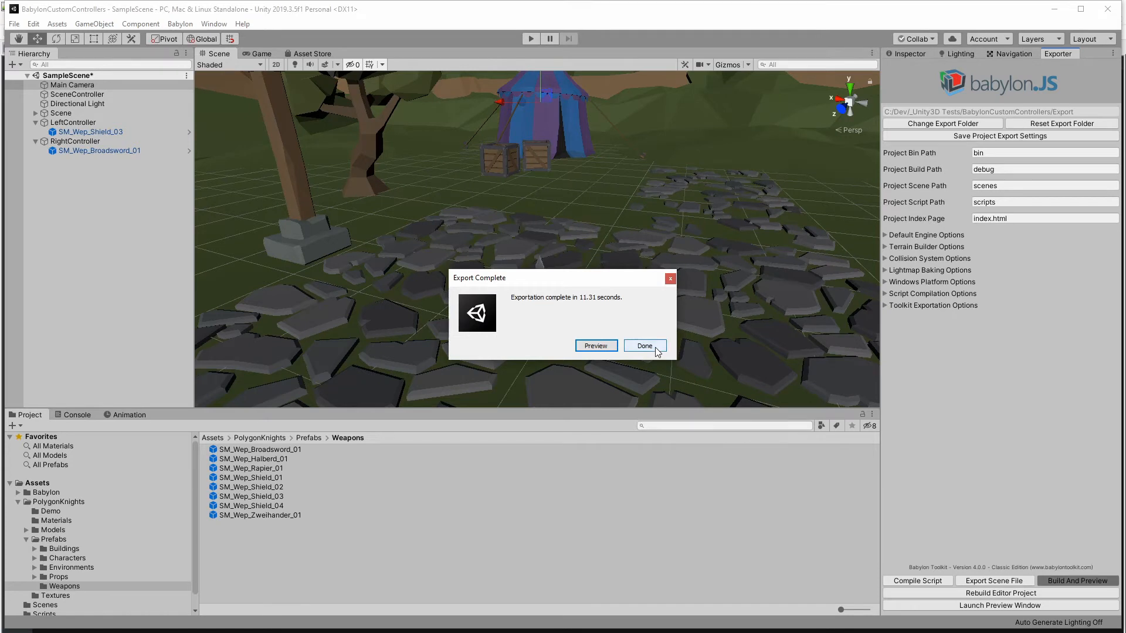
click(645, 346)
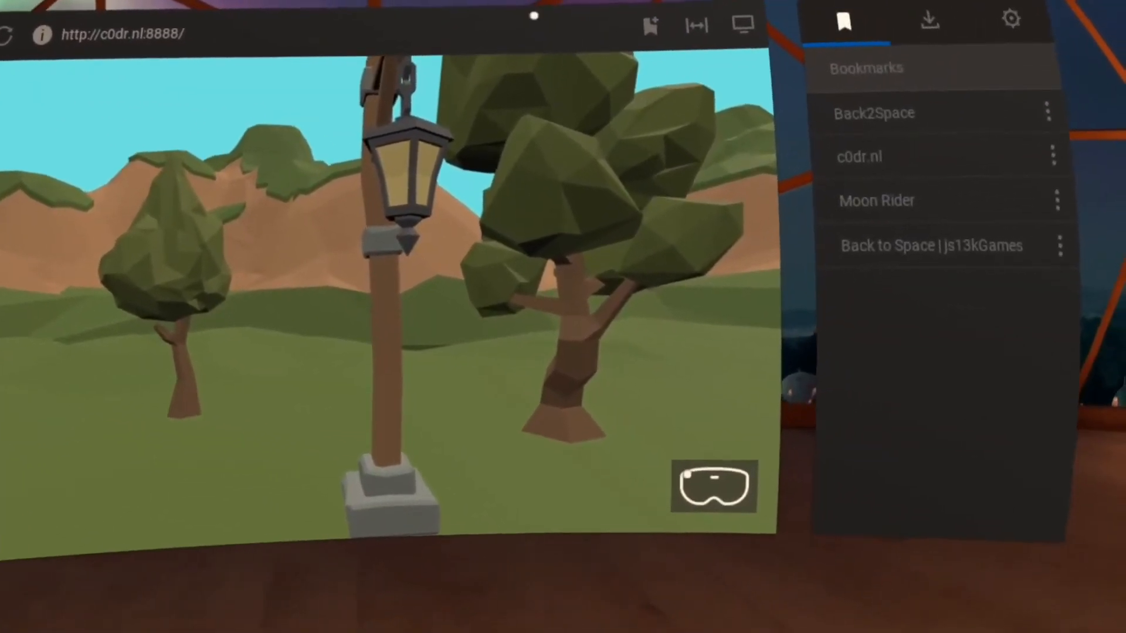
click(712, 492)
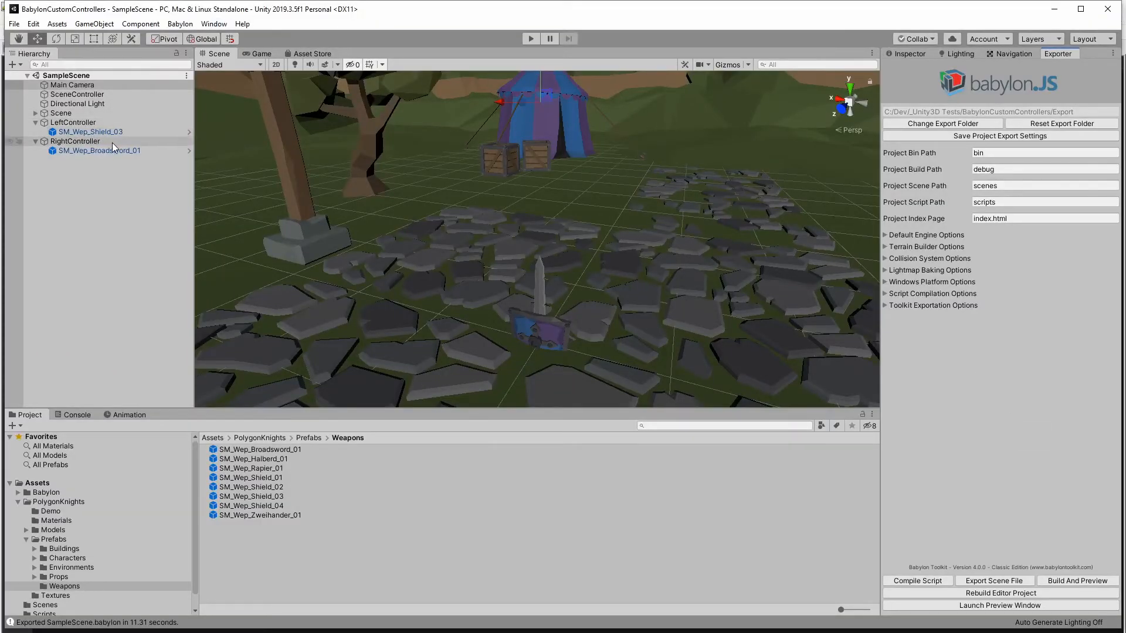
Step: Set the Y rotation of SM_Wep_Shield_03 under LeftController to 90, keeping its X rotation at 0
click(78, 123)
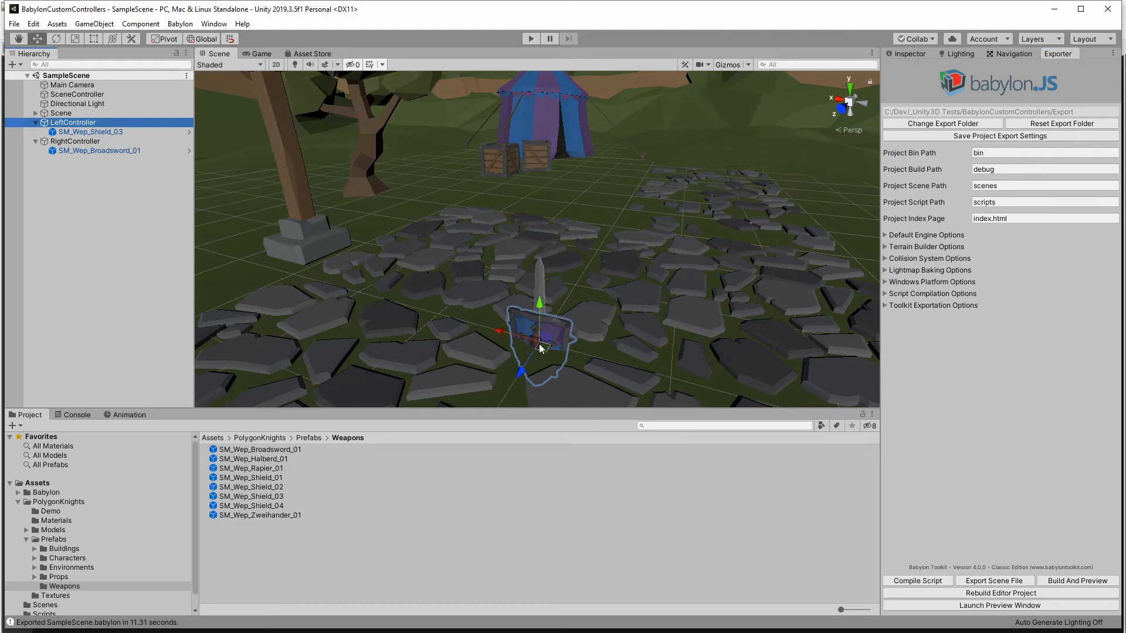
click(103, 132)
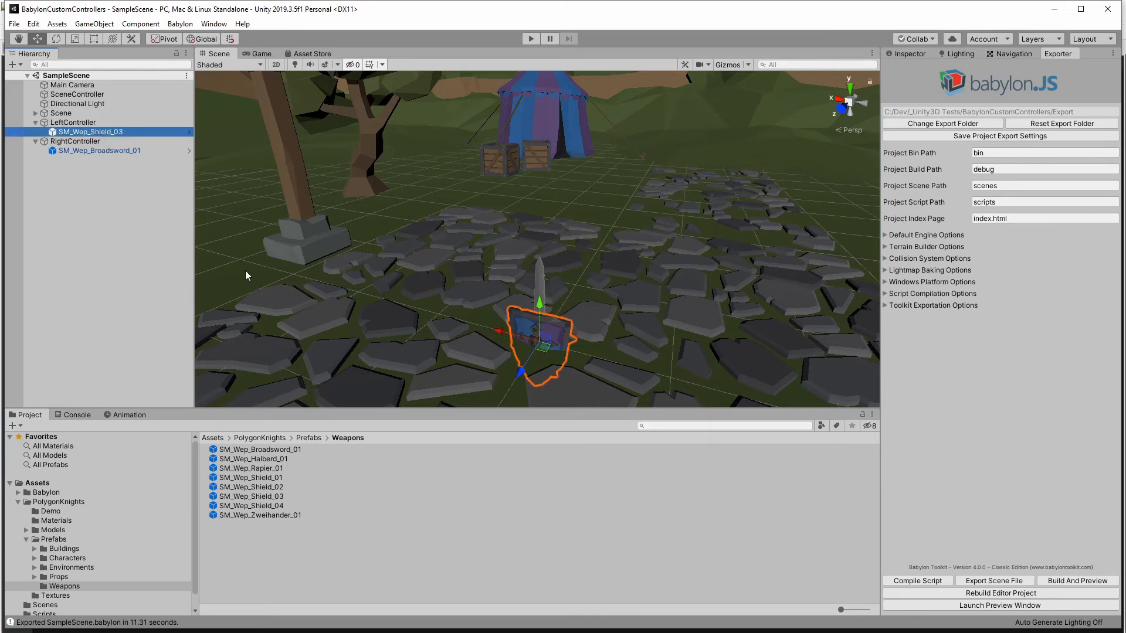
click(913, 54)
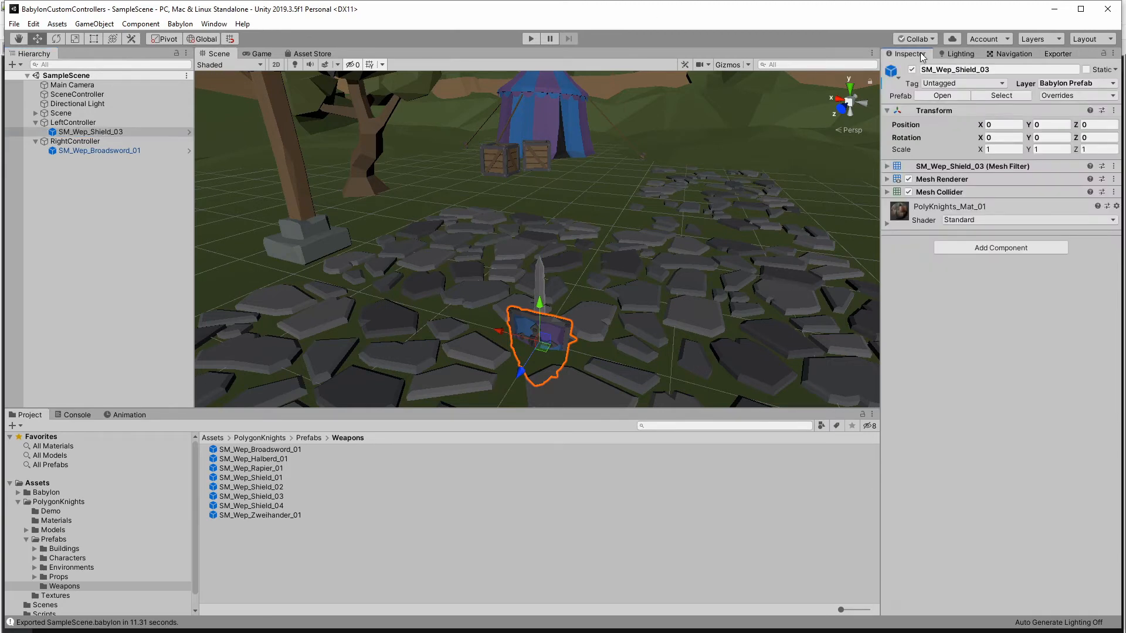
click(1013, 141)
double_click(1010, 138)
text(90)
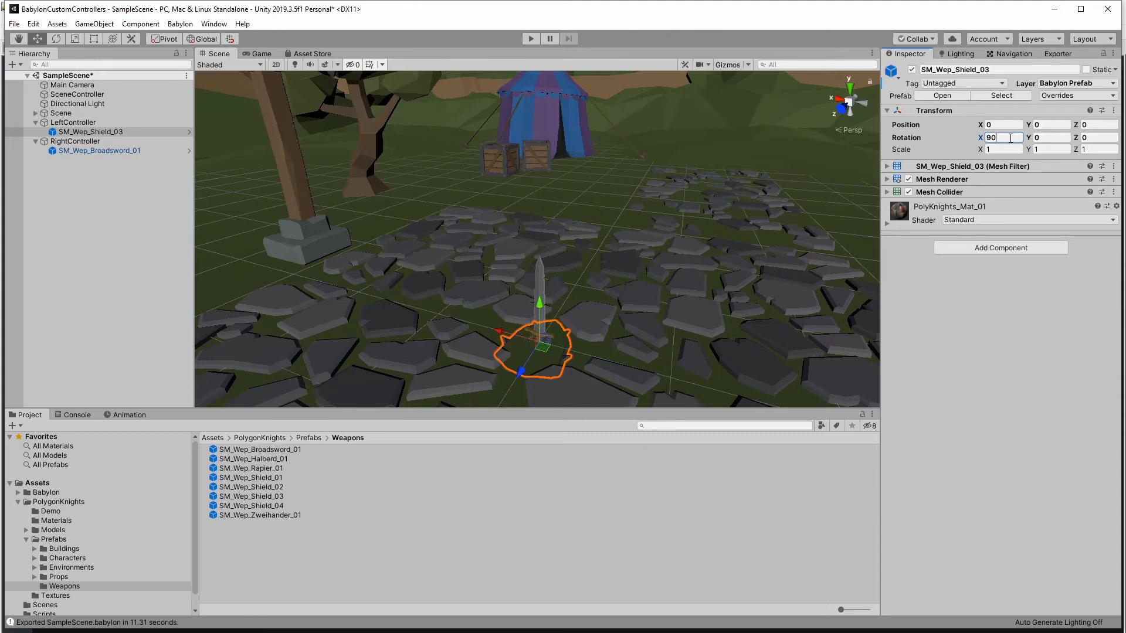
key(BackSpace)
key(Tab)
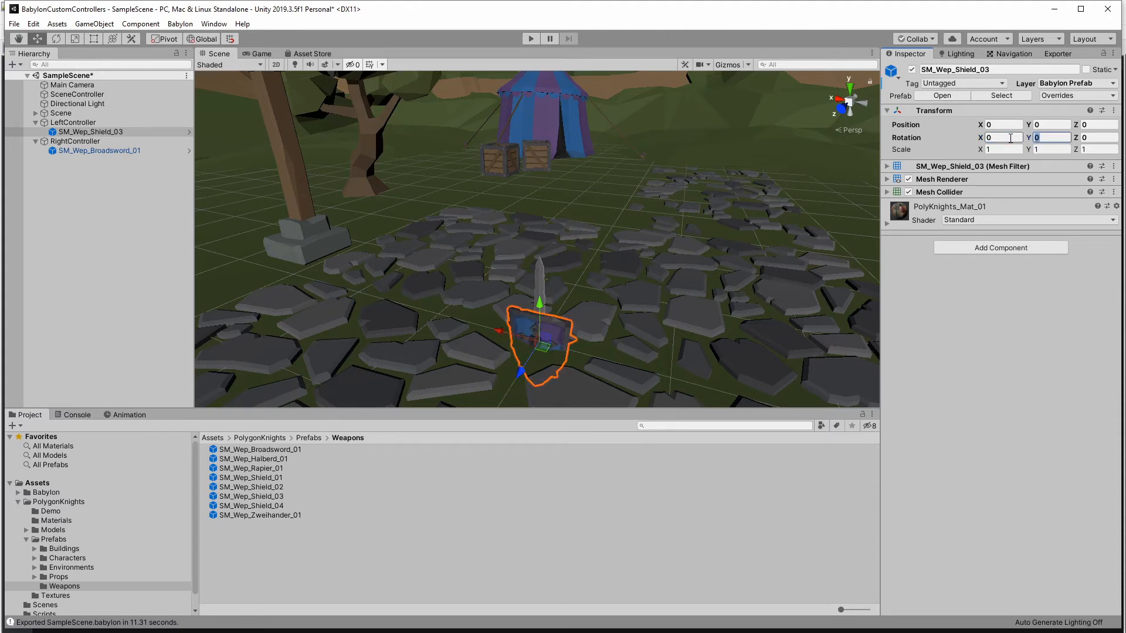
text(90)
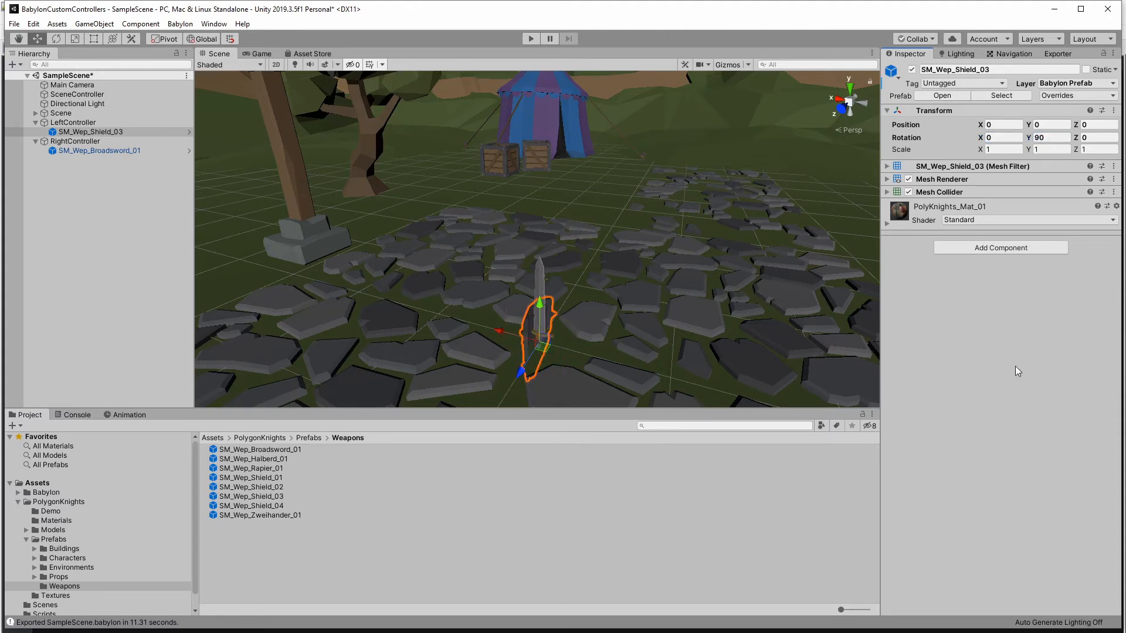
Step: Set the X rotation of SM_Wep_Broadsword_01 under RightController to -90 and save the scene
click(83, 151)
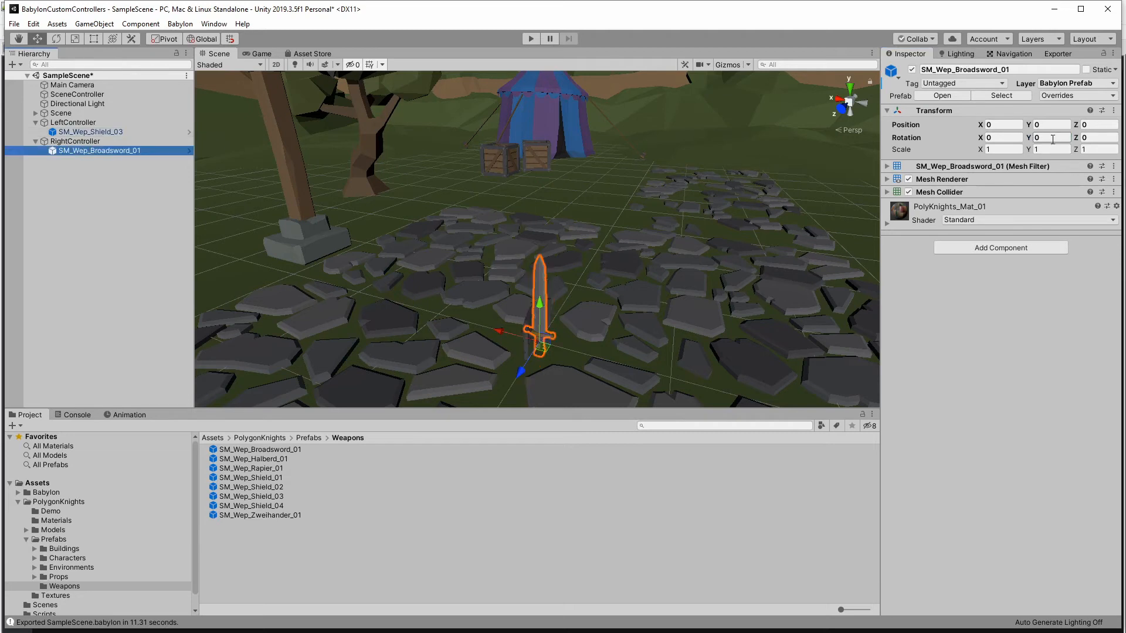
click(1052, 138)
click(1003, 138)
text(-90)
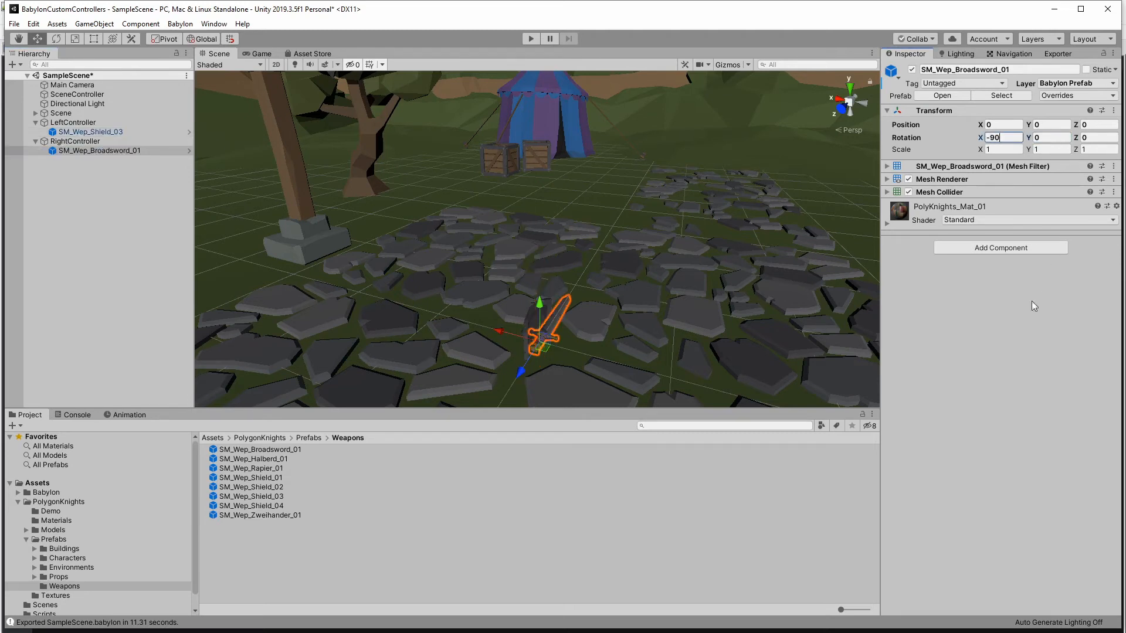
key(Return)
key(ctrl+s)
Step: Move SM_Wep_Shield_03 within LeftController along Z to a position of 0.075 so its grip shifts relative to the controller origin
click(188, 133)
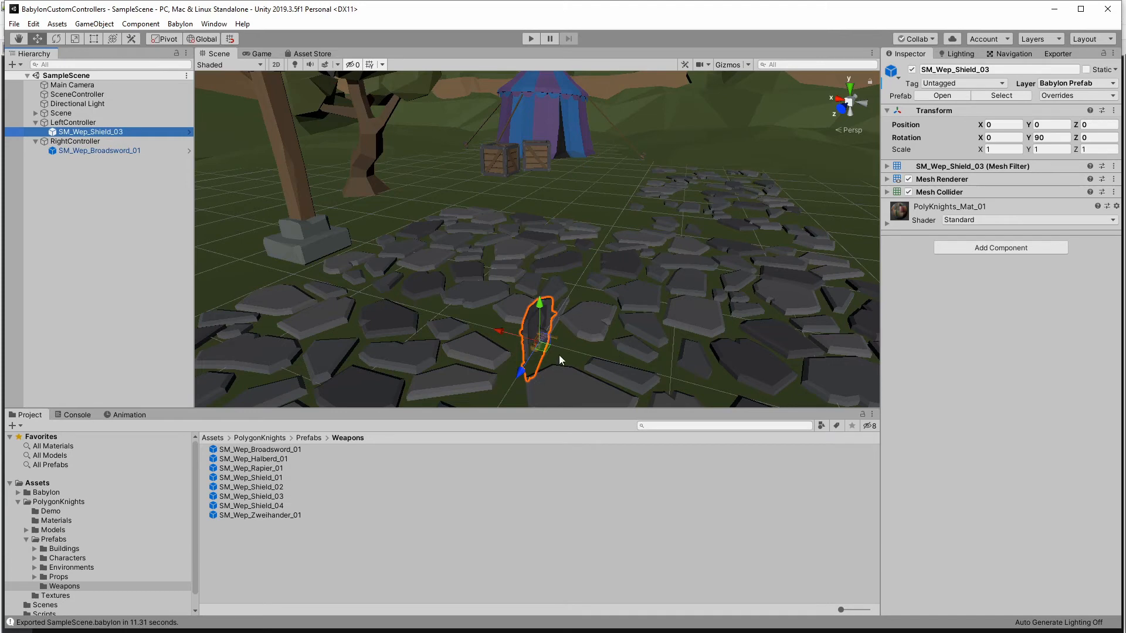
alt+drag(490, 332, 562, 330)
scroll(549, 351, up, 4)
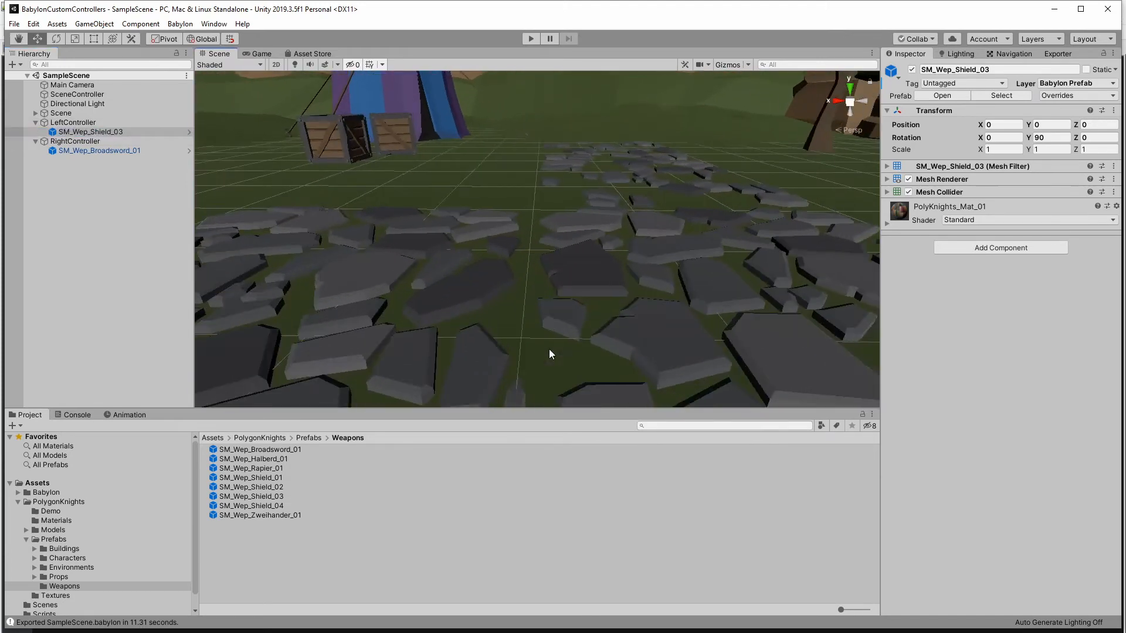
click(627, 320)
click(88, 131)
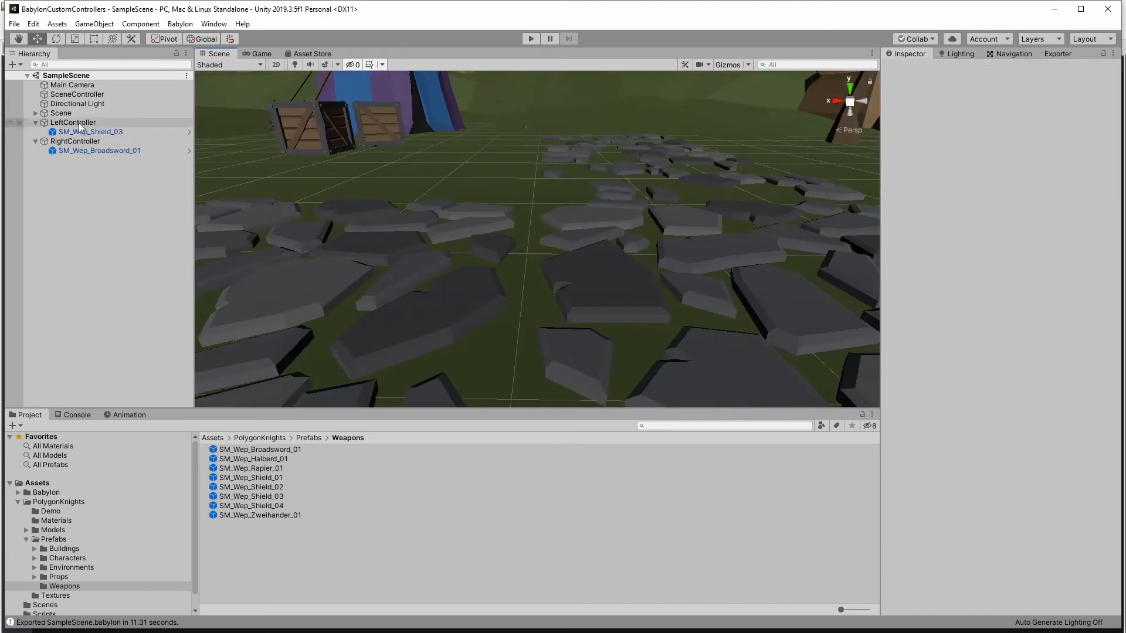
key(f)
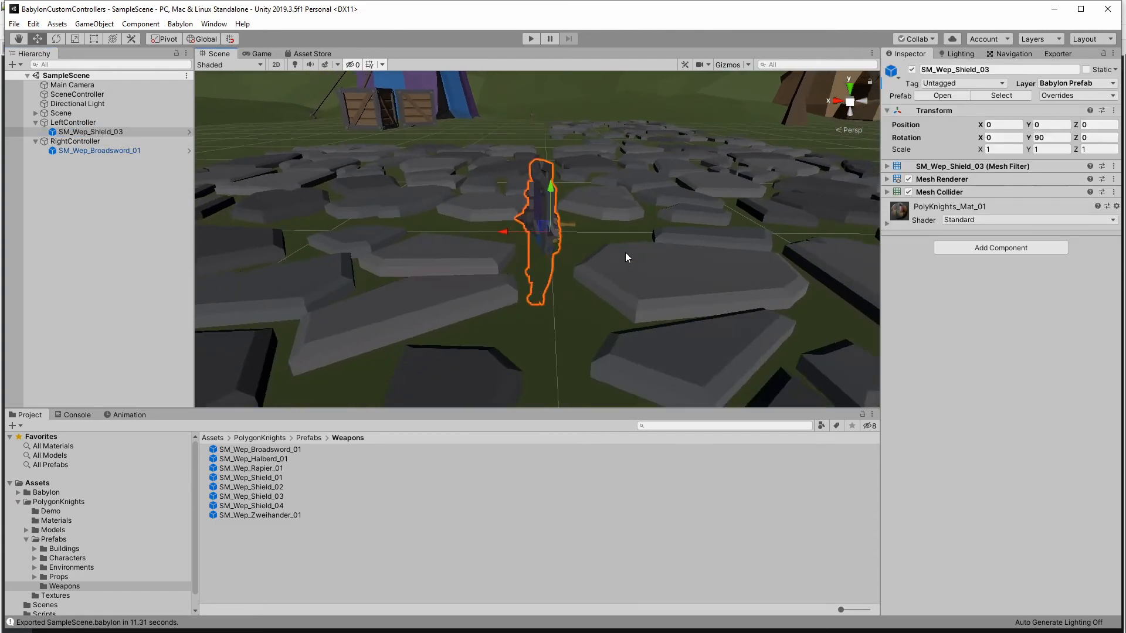
alt+drag(625, 253, 328, 297)
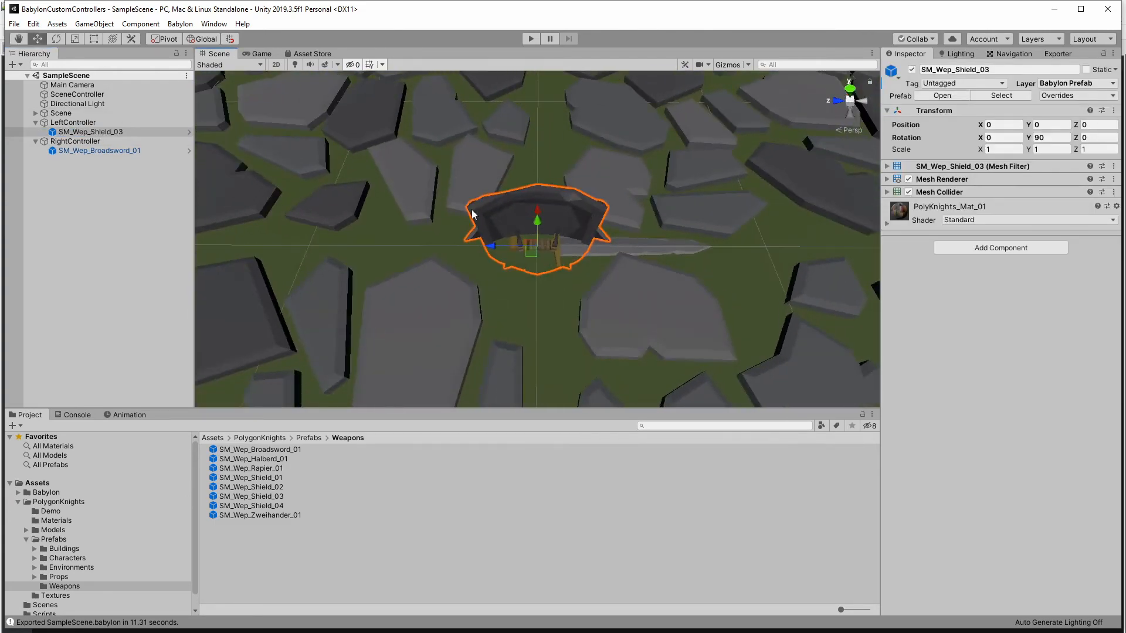
click(73, 122)
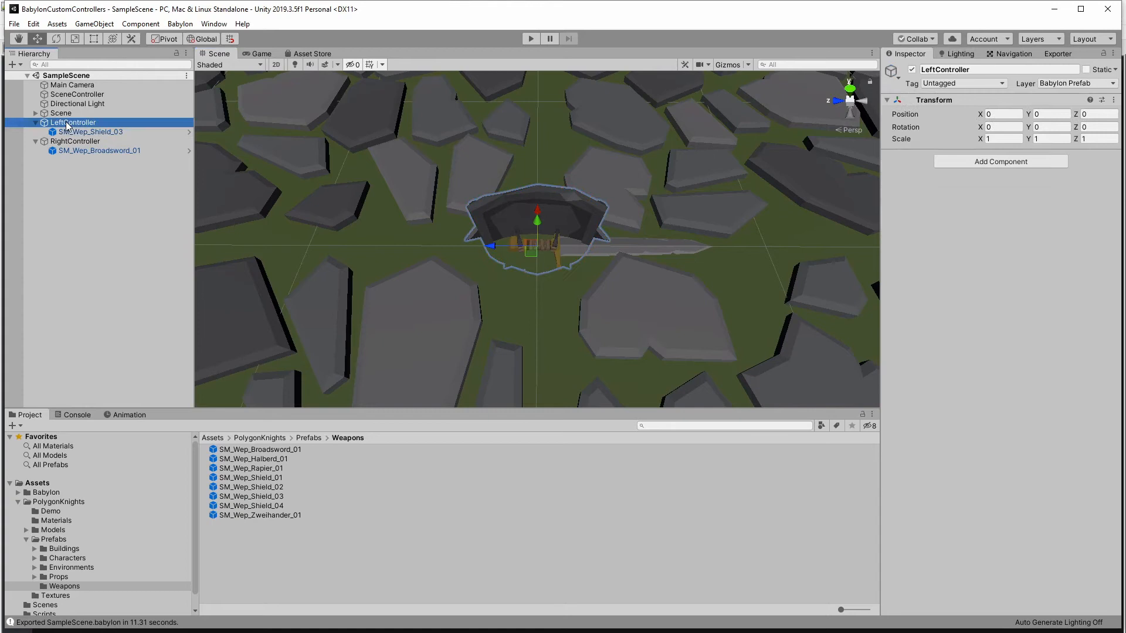
click(556, 258)
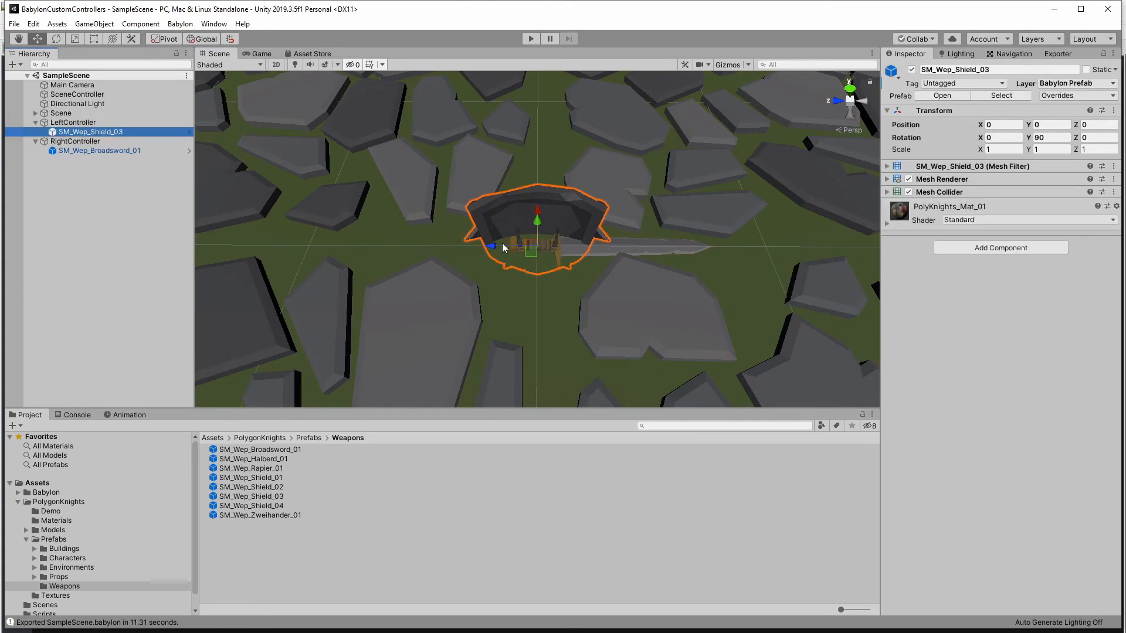
drag(502, 245, 485, 244)
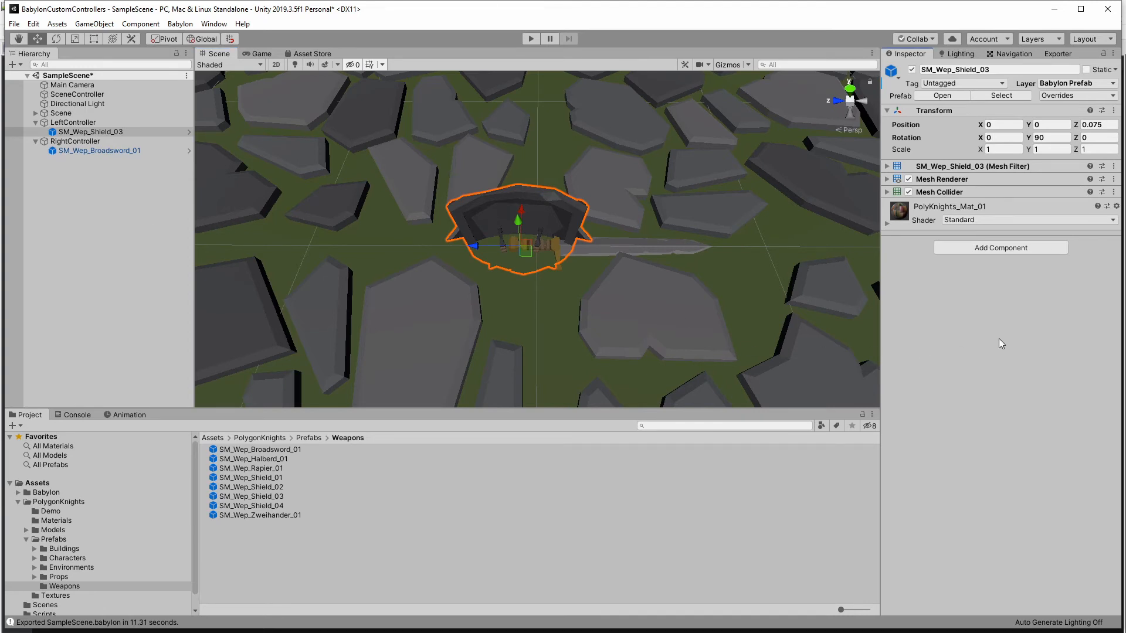
Step: Export only the SampleScene scene file with the Babylon exporter and close the completion dialog
click(1057, 53)
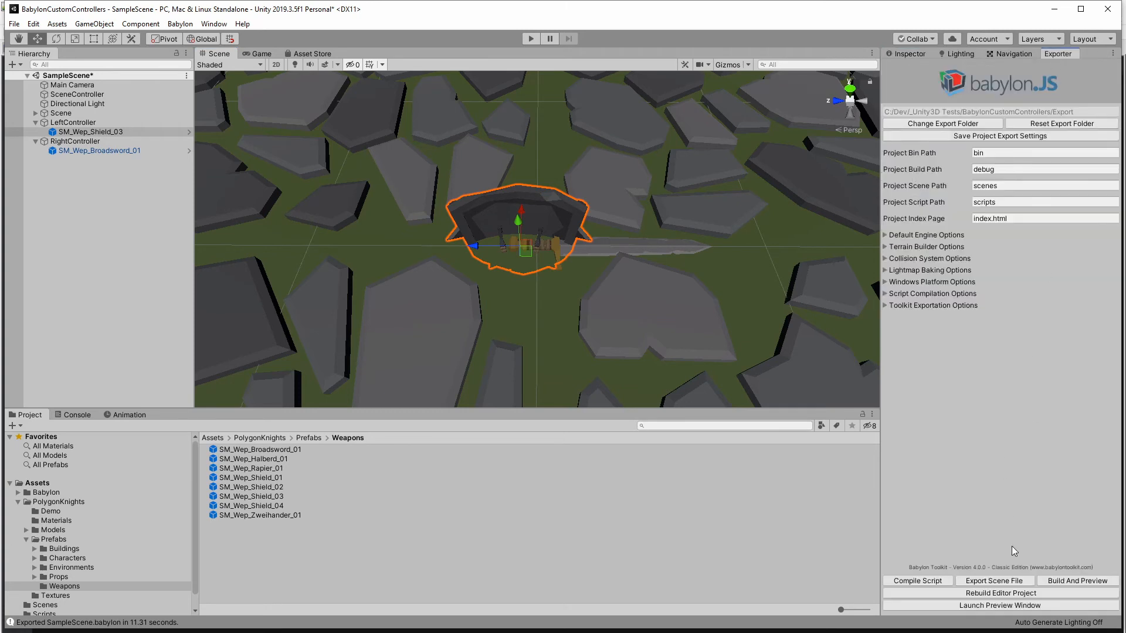
click(1008, 581)
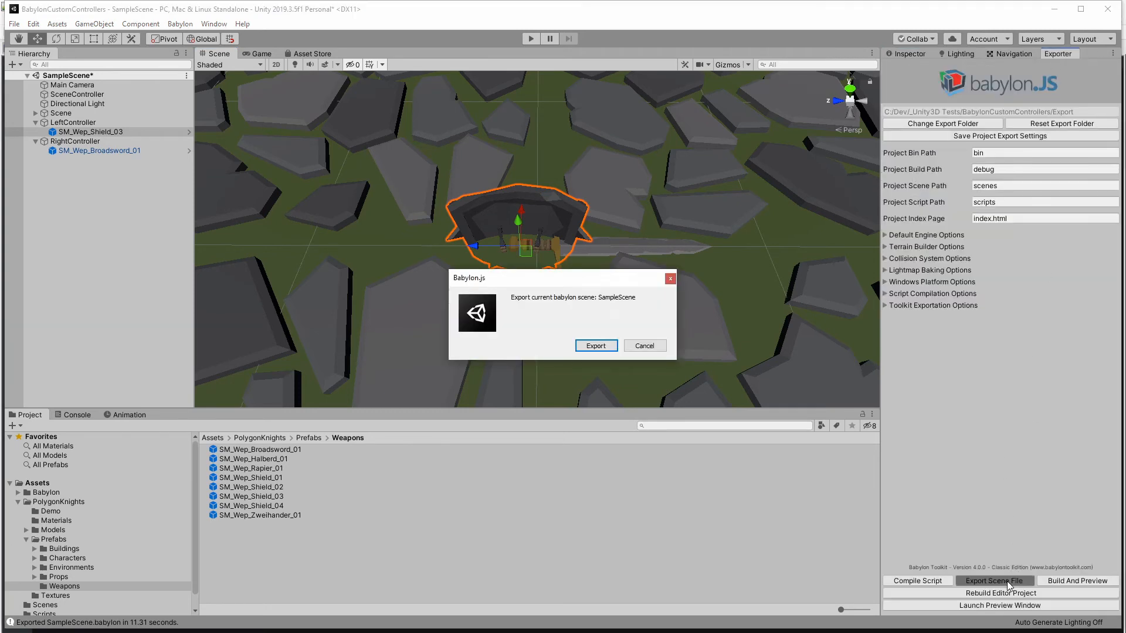
click(596, 346)
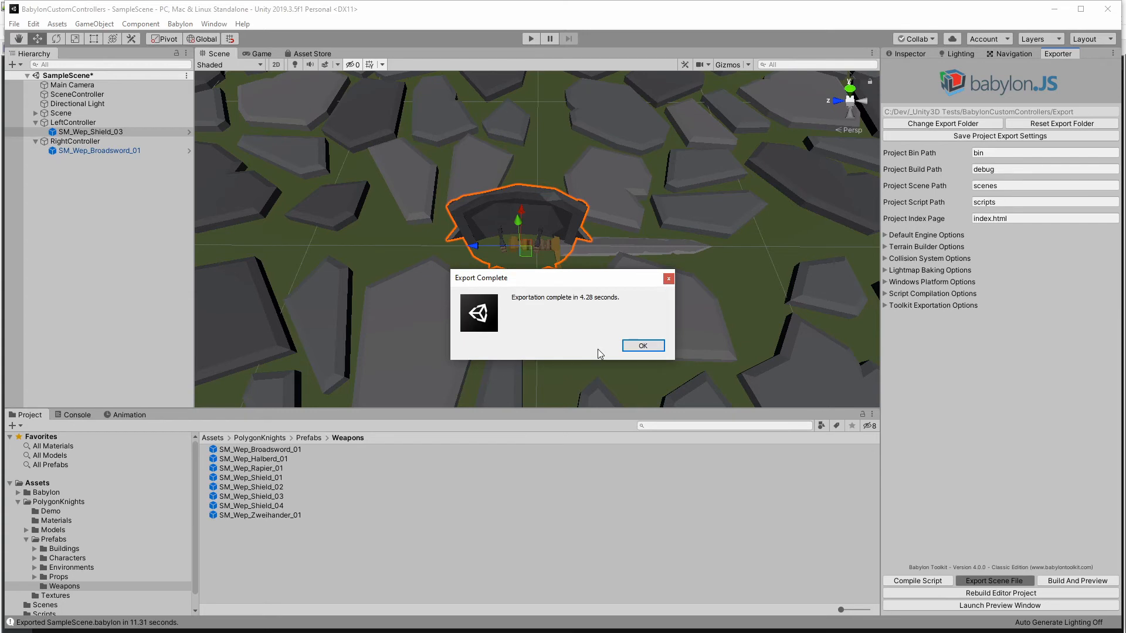
click(643, 346)
Step: Switch to the headset browser, reload the BabylonCustomControllers page, and enter VR mode to test the controllers
click(555, 569)
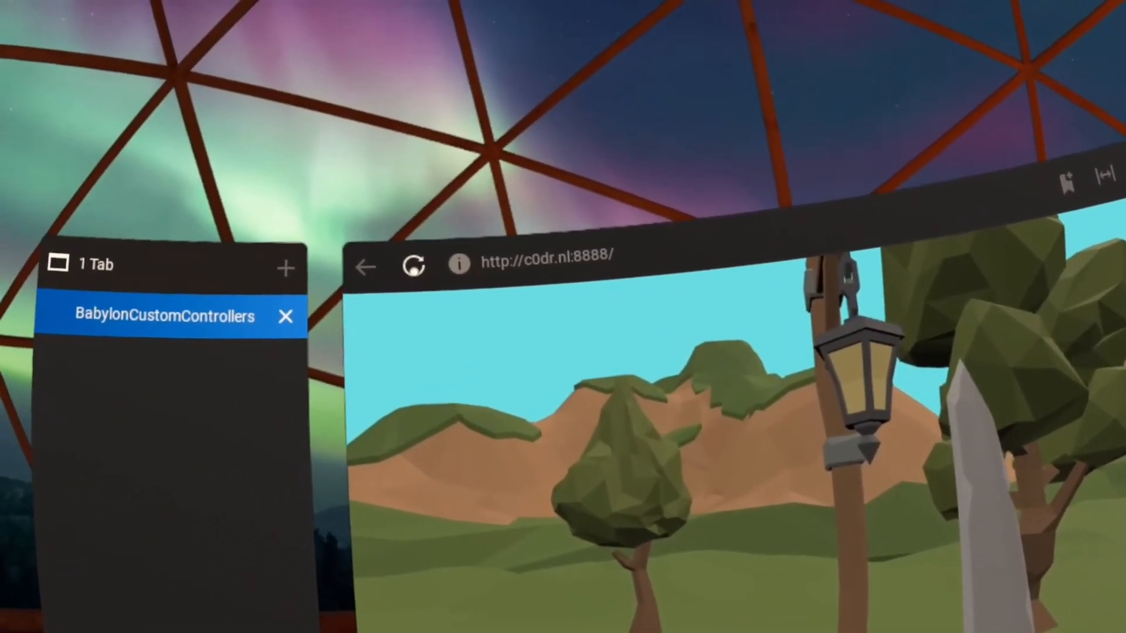
click(413, 267)
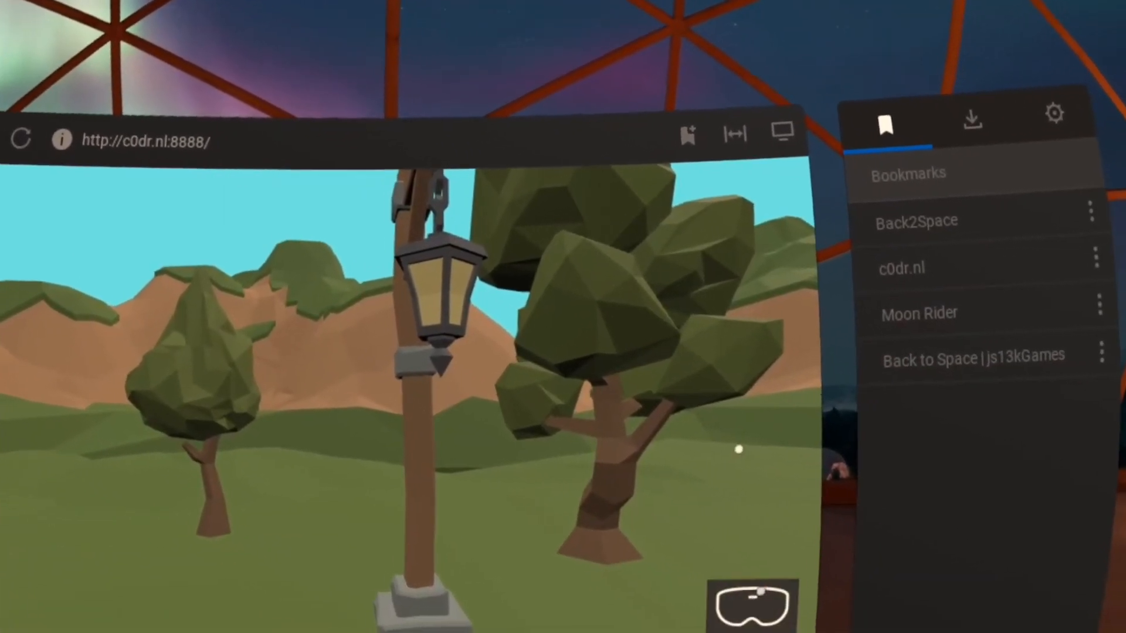
click(752, 604)
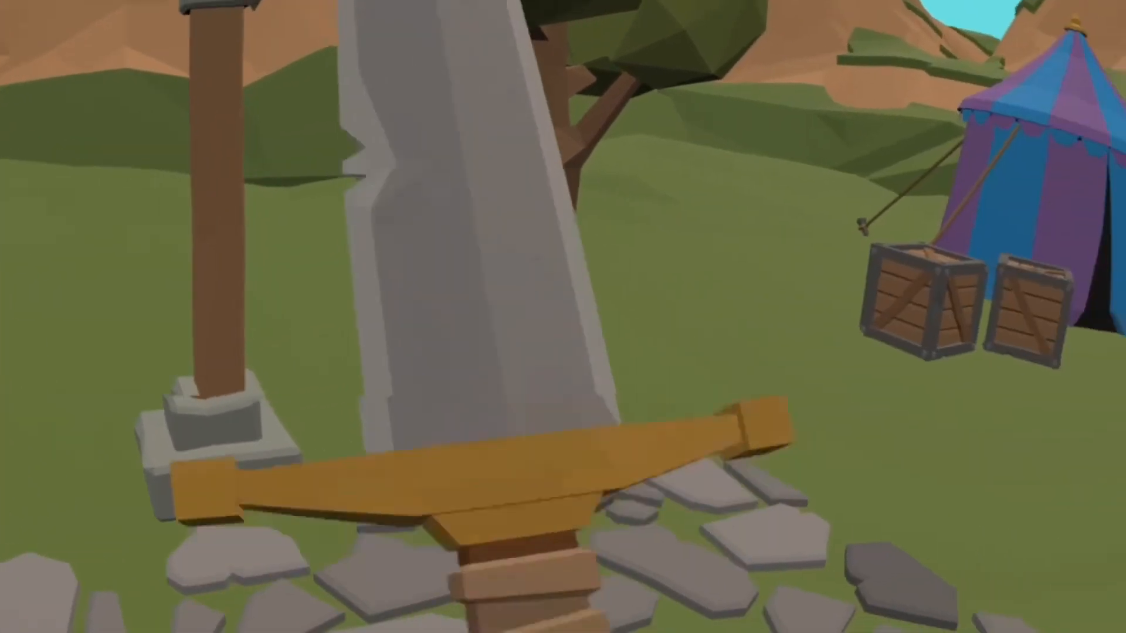